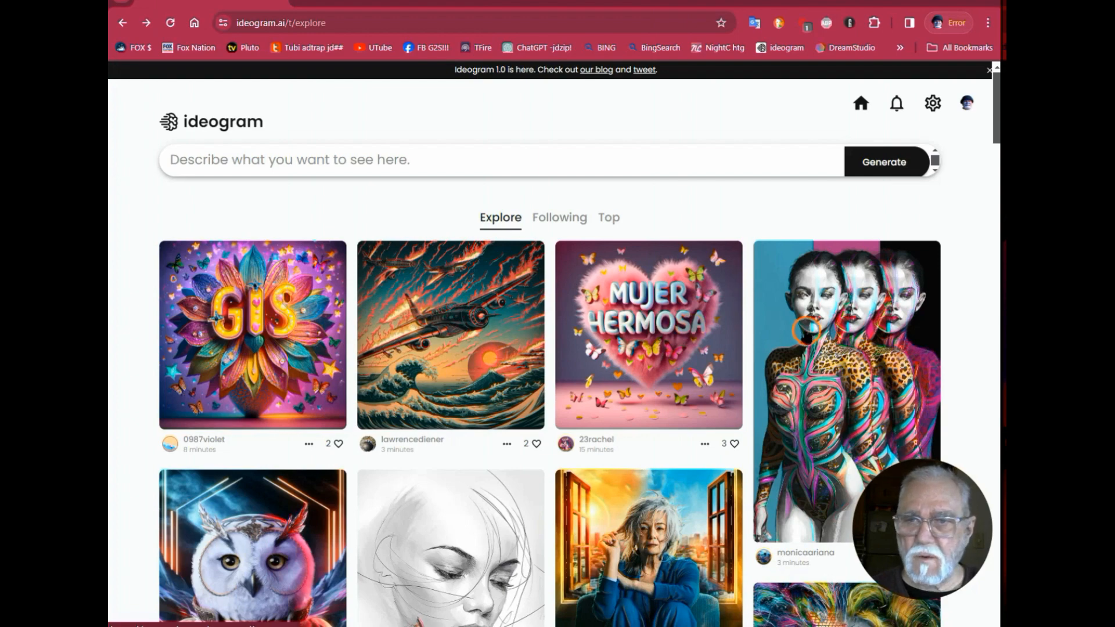
Open the leopard-tattoo woman artwork from the Explore feed, examine its prompt text, and return to the feed.
{"action": "left_click", "coordinate": [849, 310]}
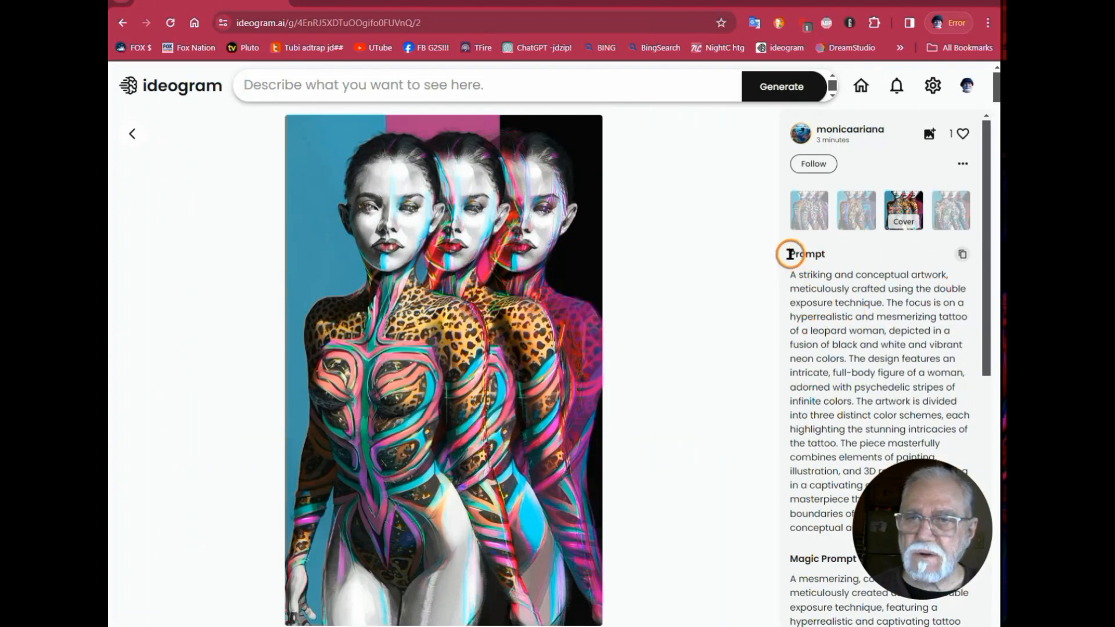
{"action": "left_click_drag", "start_coordinate": [788, 254], "coordinate": [841, 254]}
{"action": "left_click", "coordinate": [846, 345]}
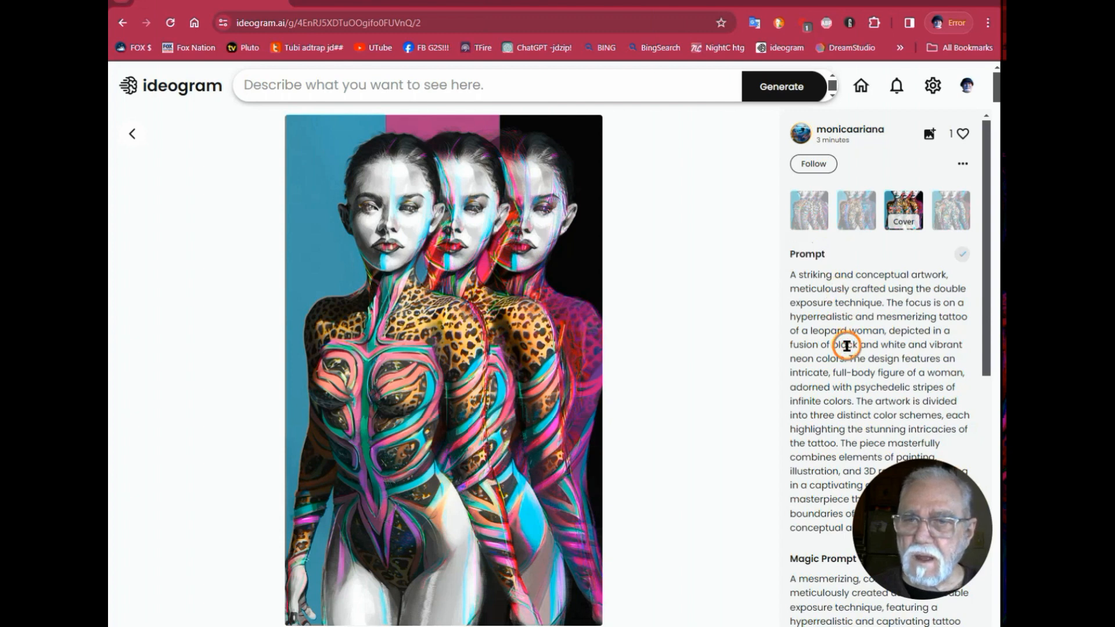
{"action": "left_click_drag", "start_coordinate": [819, 514], "coordinate": [772, 271]}
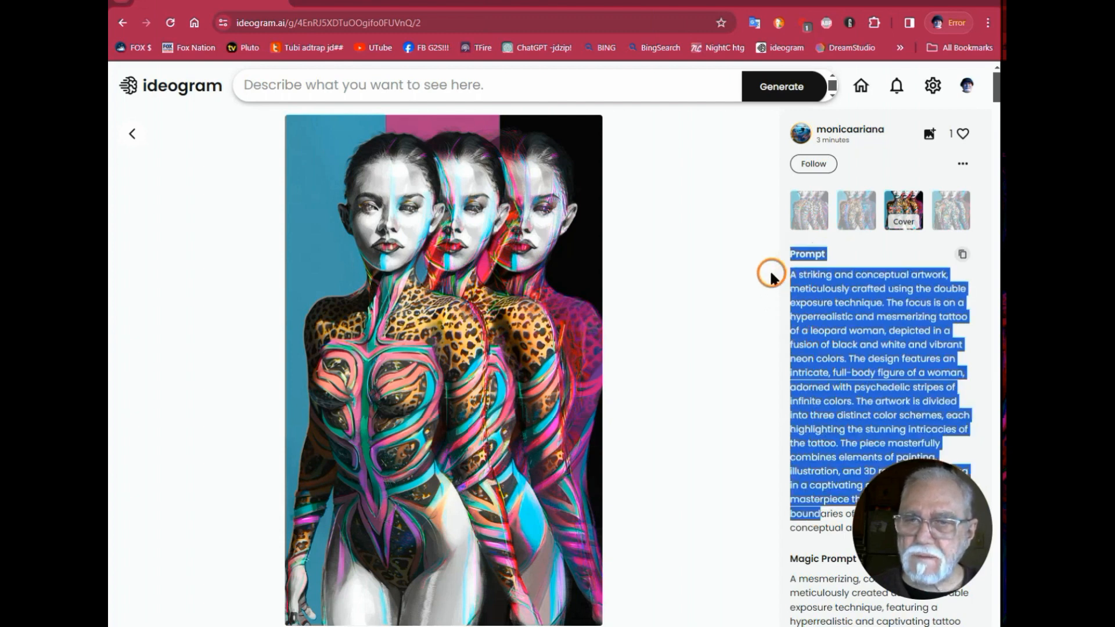
{"action": "left_click", "coordinate": [739, 328]}
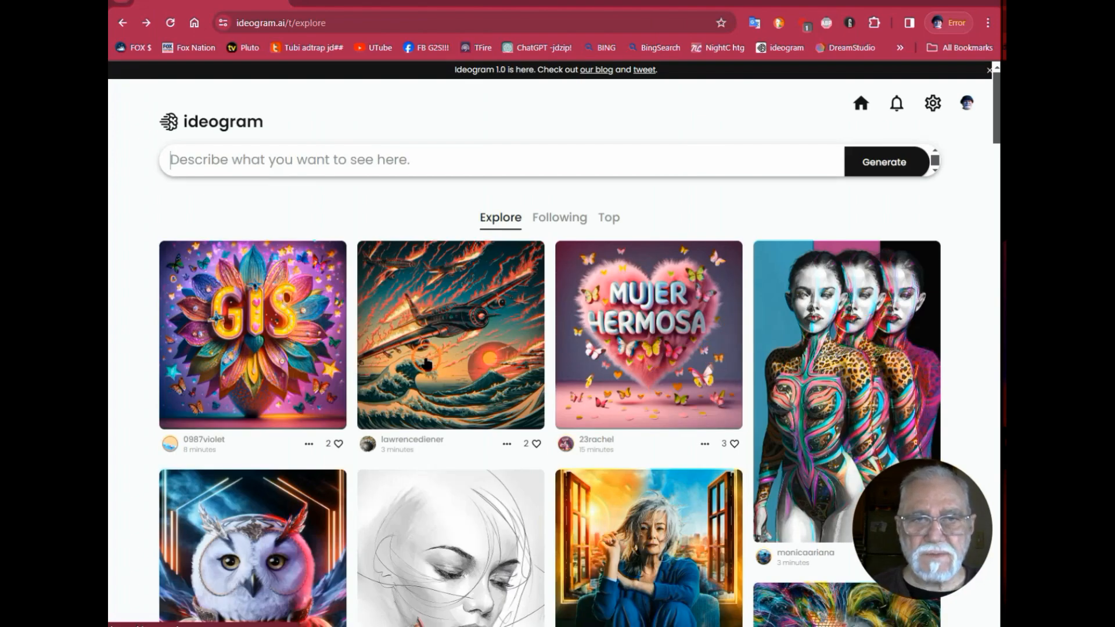
{"action": "left_click", "coordinate": [378, 158]}
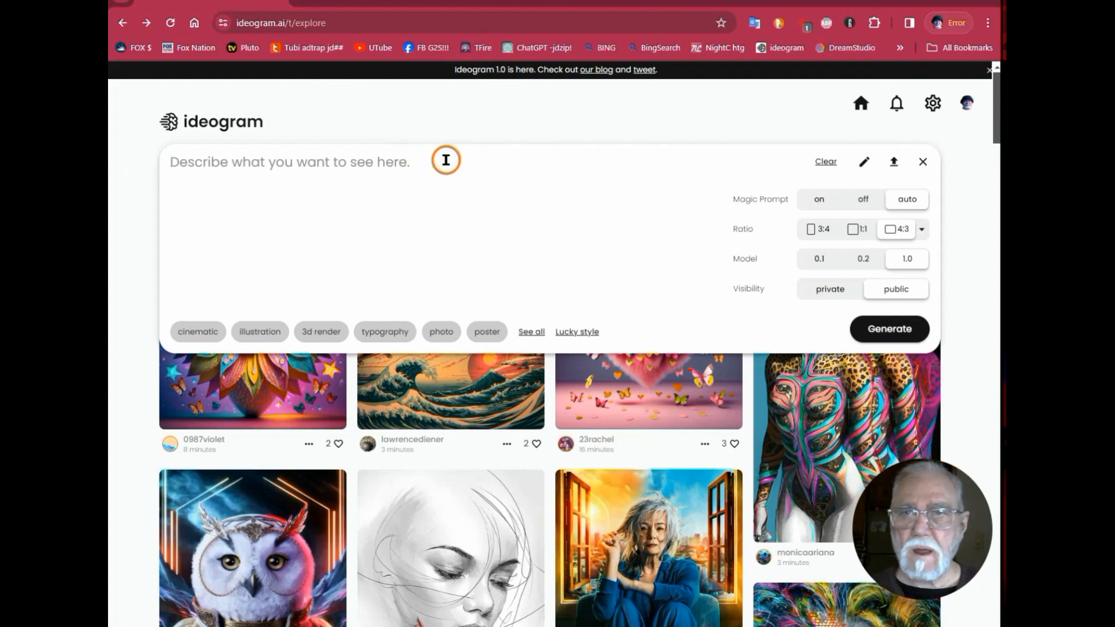
{"action": "left_click", "coordinate": [704, 131]}
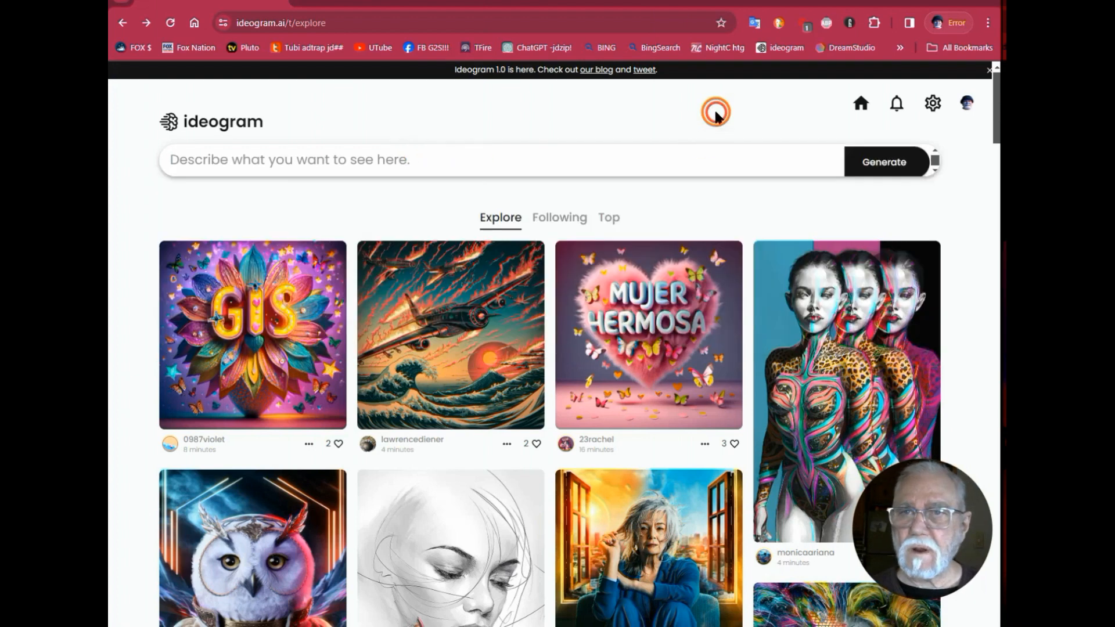
Open the flowered-hat dog image from the own profile gallery and copy its original prompt text.
{"action": "left_click", "coordinate": [968, 105]}
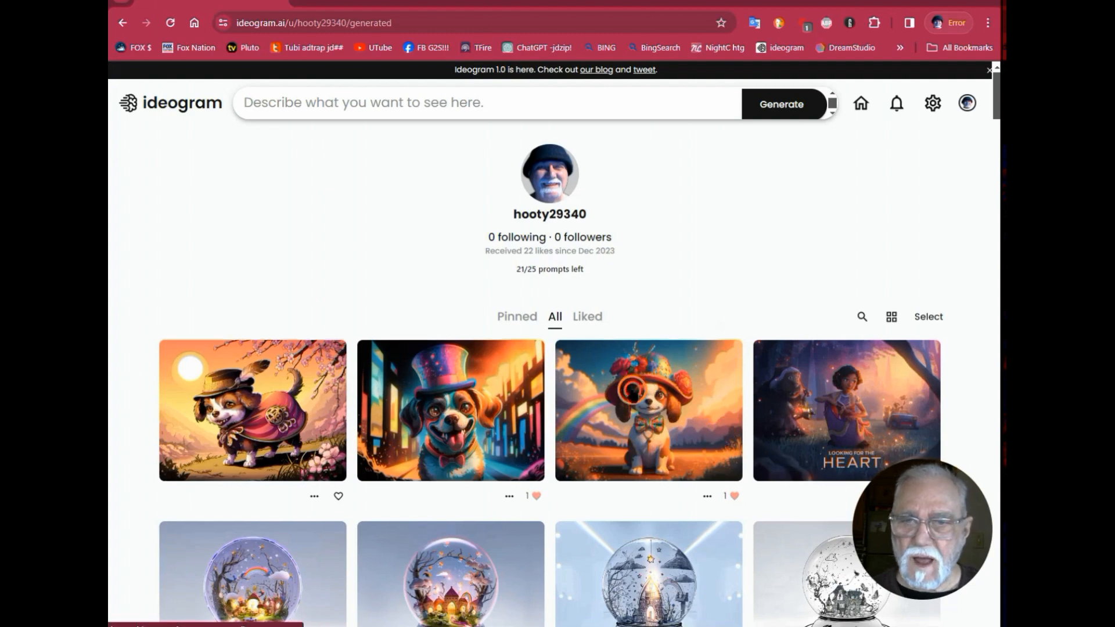
{"action": "left_click", "coordinate": [632, 392]}
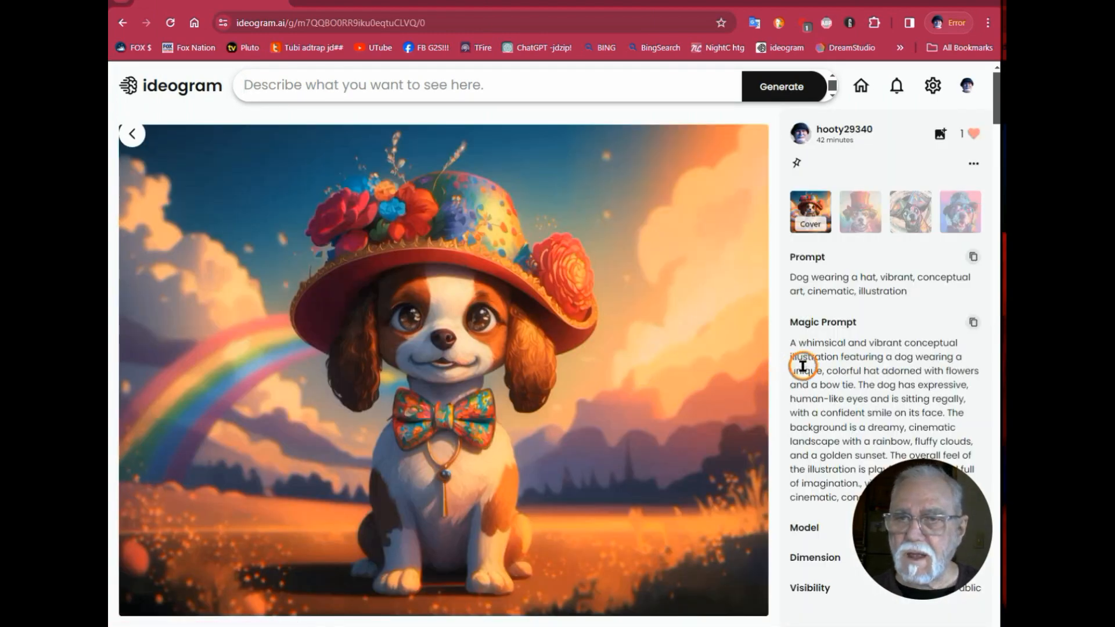
{"action": "left_click_drag", "start_coordinate": [907, 291], "coordinate": [794, 276]}
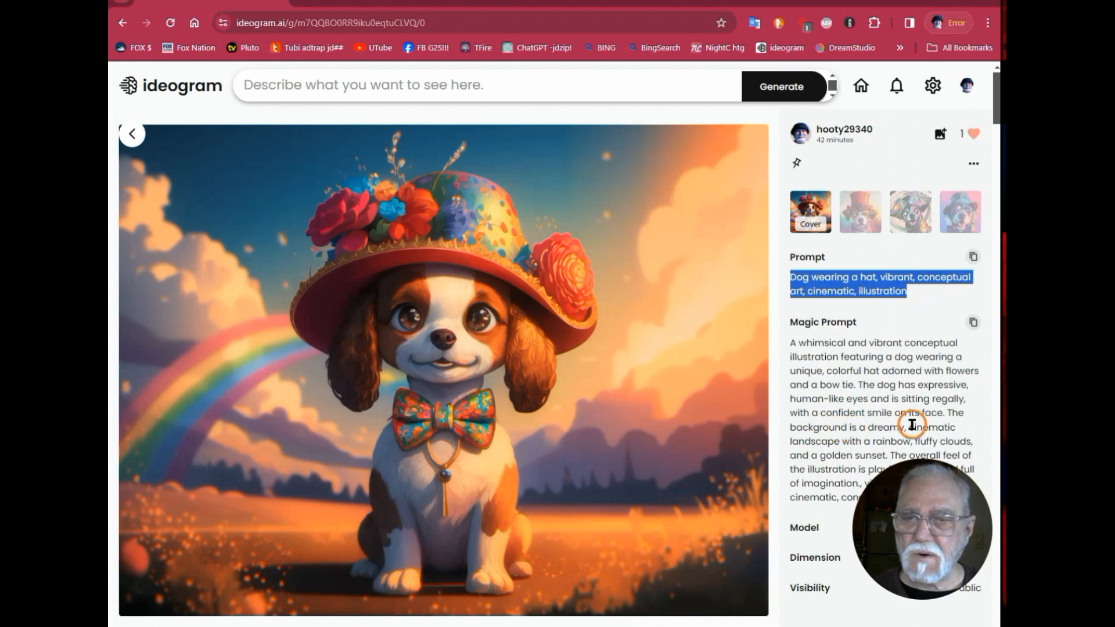
{"action": "right_click", "coordinate": [836, 277]}
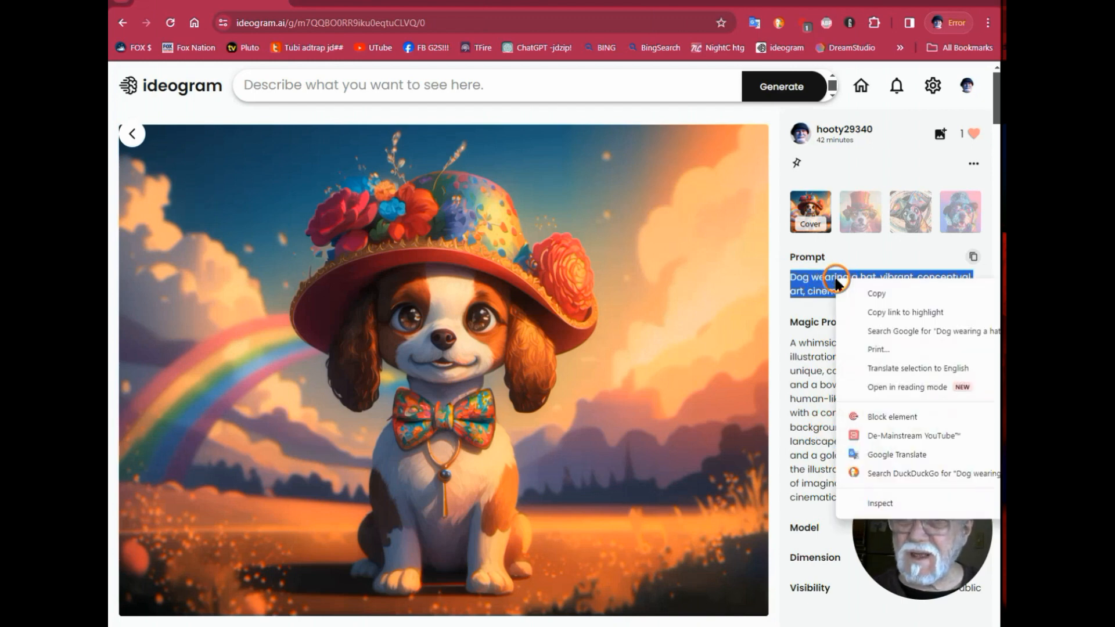
{"action": "left_click", "coordinate": [880, 297]}
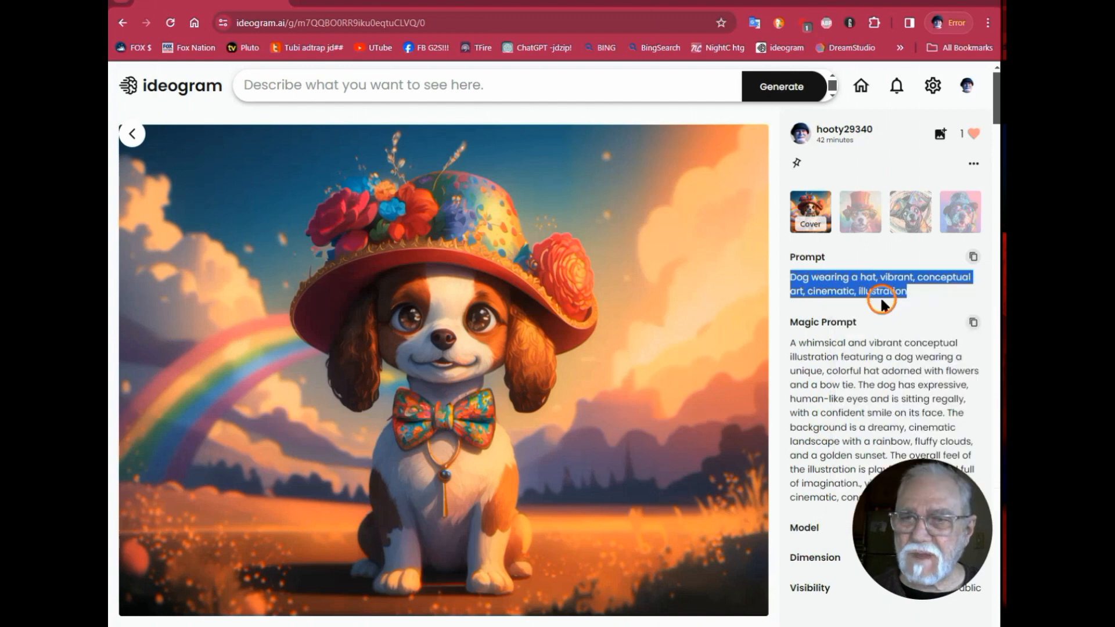
{"action": "left_click", "coordinate": [914, 293]}
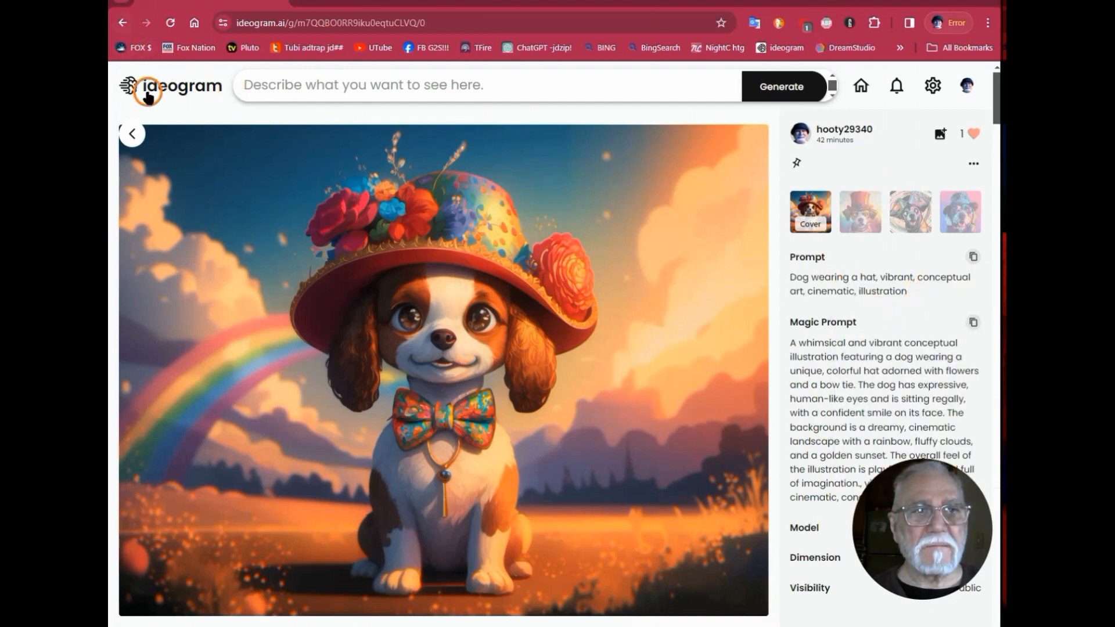
Return to the profile gallery and paste the copied prompt "Dog wearing a hat, vibrant, conceptual art, cinematic, illustration" into the image description.
{"action": "left_click", "coordinate": [133, 134]}
{"action": "left_click", "coordinate": [366, 93]}
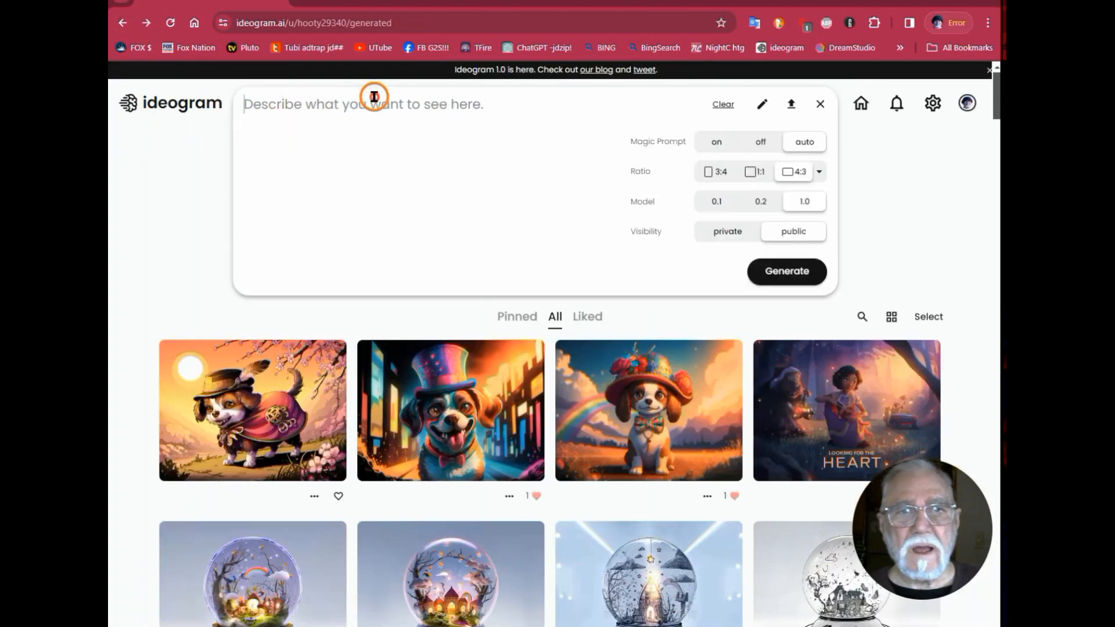
{"action": "right_click", "coordinate": [374, 96]}
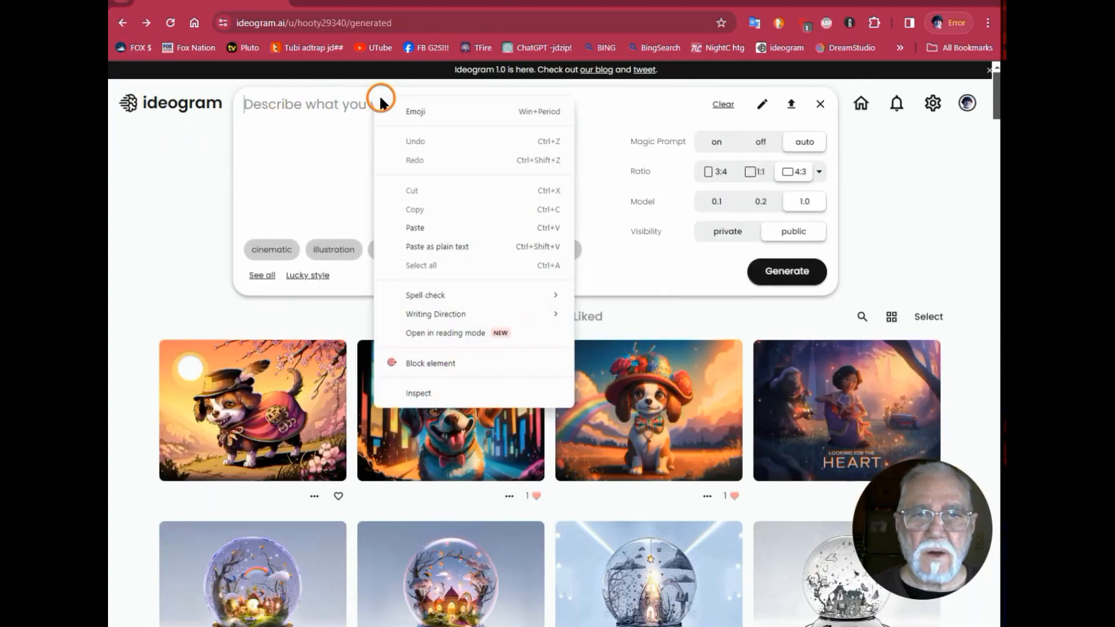
{"action": "left_click", "coordinate": [423, 226]}
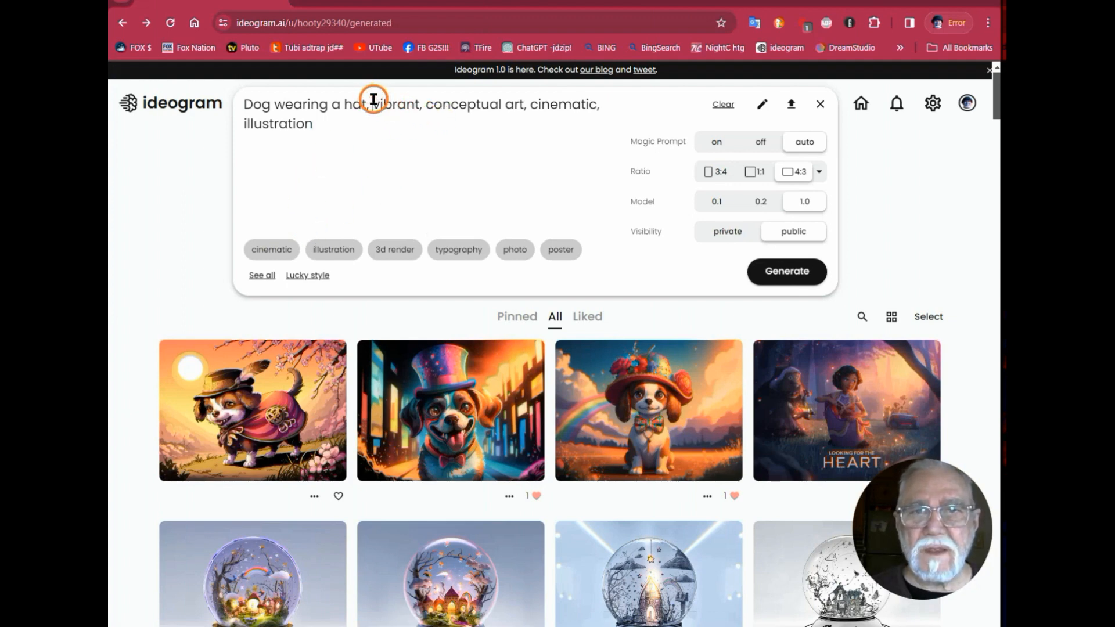
{"action": "left_click_drag", "start_coordinate": [373, 100], "coordinate": [419, 107]}
{"action": "left_click", "coordinate": [440, 169]}
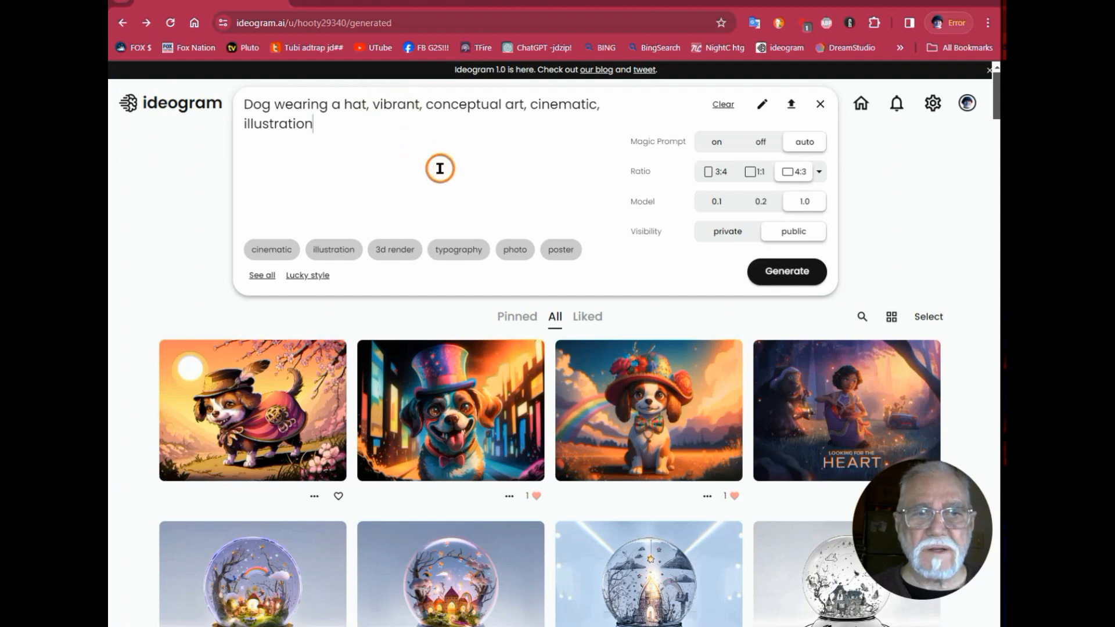
Show all available style tags and delete the style words so the prompt reads "Dog wearing a hat".
{"action": "left_click", "coordinate": [262, 275]}
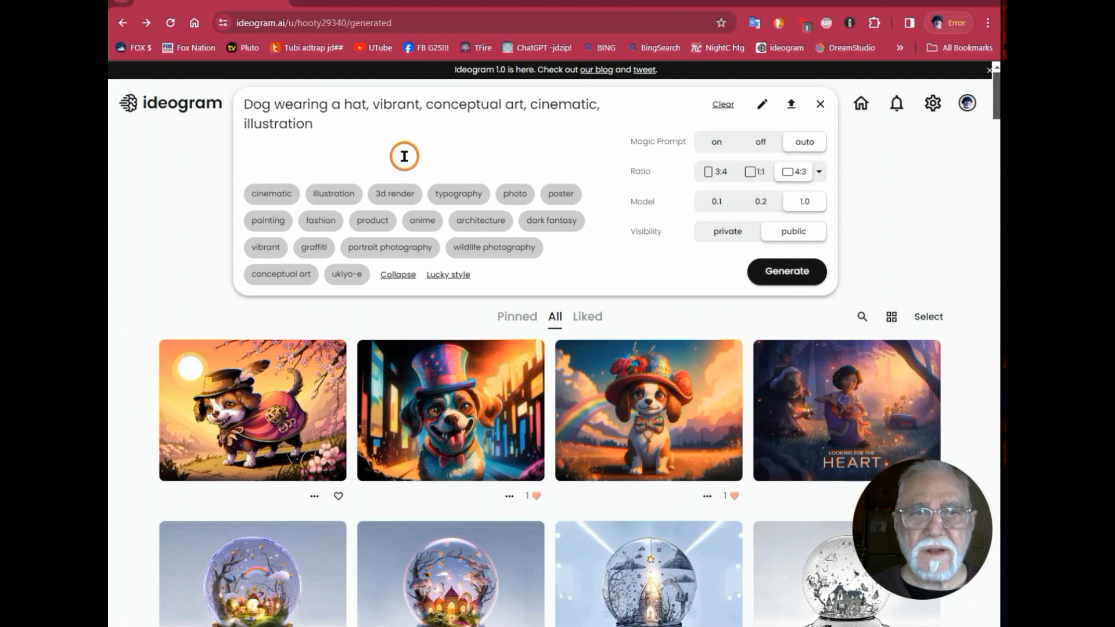
{"action": "left_click_drag", "start_coordinate": [371, 105], "coordinate": [412, 132]}
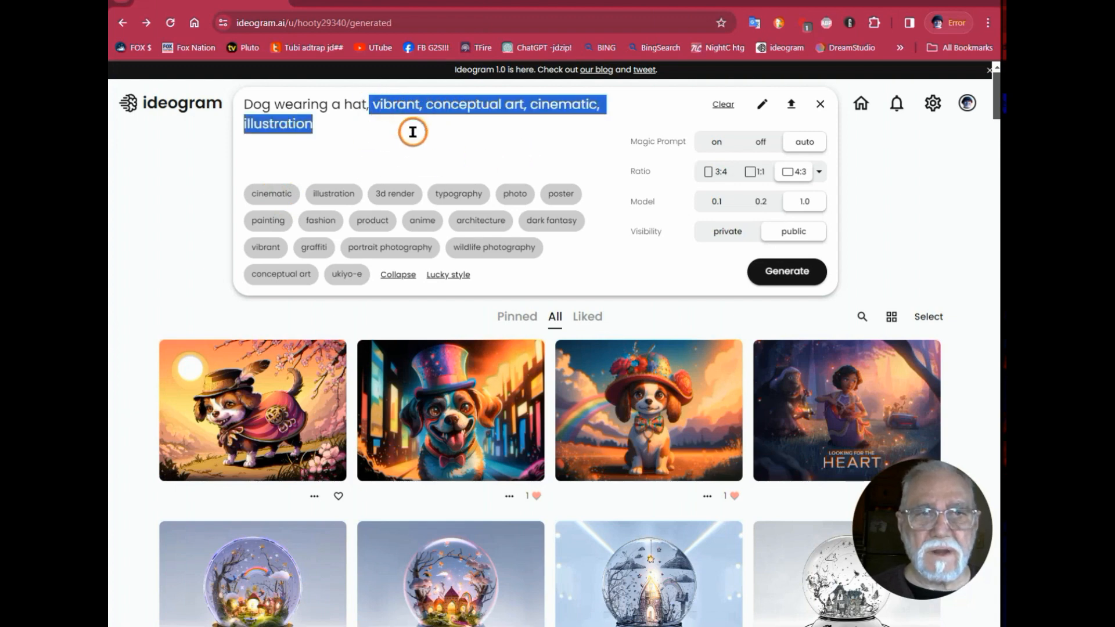
{"action": "key", "text": "BackSpace"}
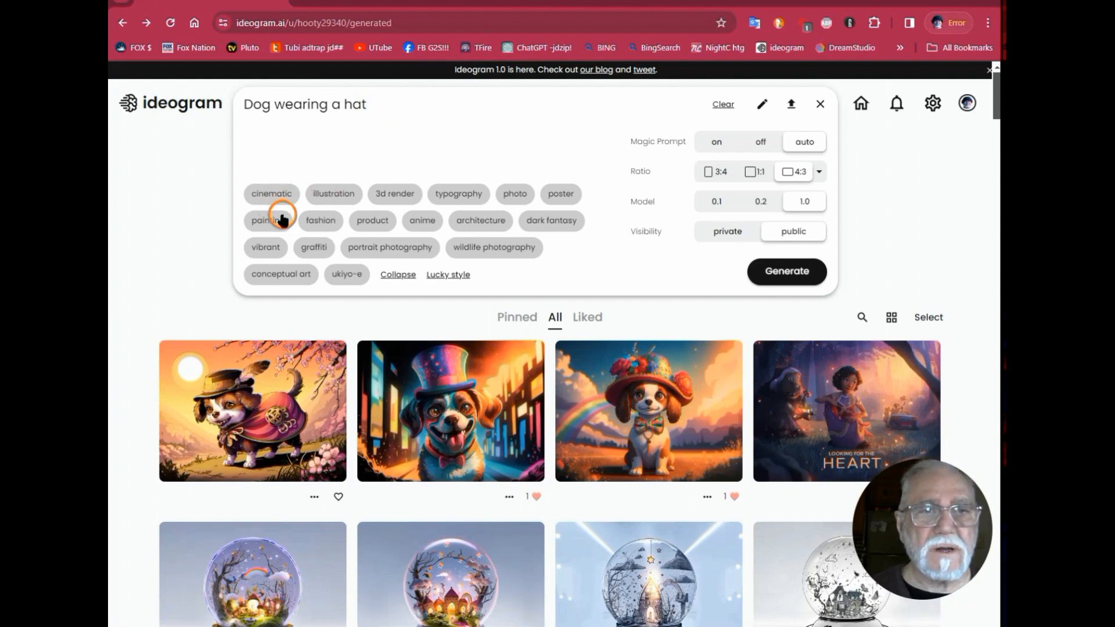
Add the style tags graffiti, cinematic, 3d render and vibrant to the dog prompt.
{"action": "left_click", "coordinate": [317, 248]}
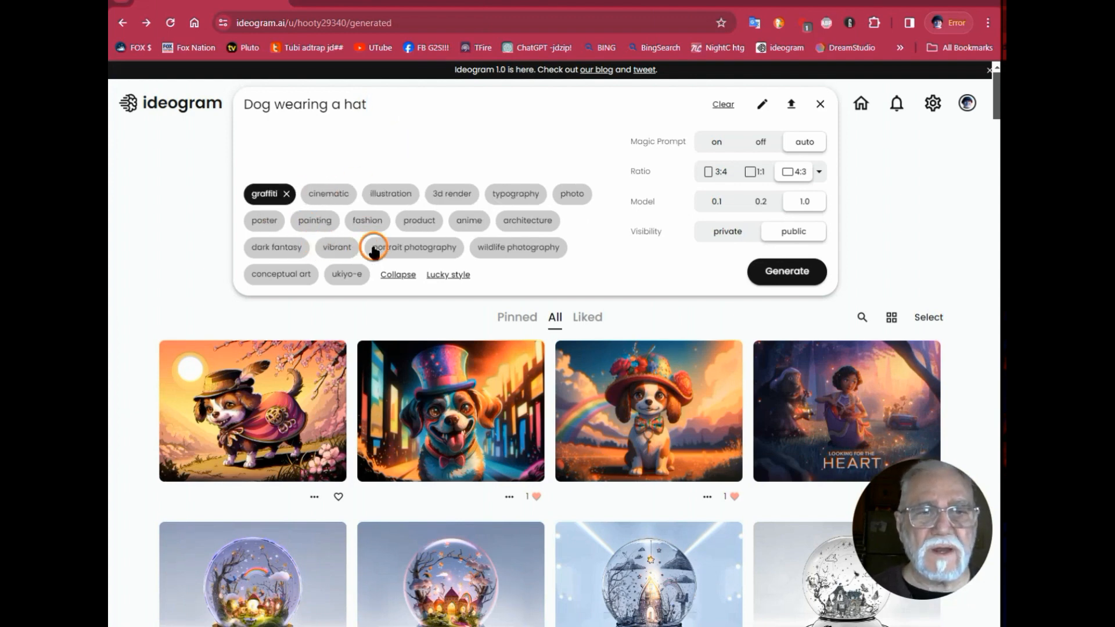
{"action": "left_click", "coordinate": [330, 195]}
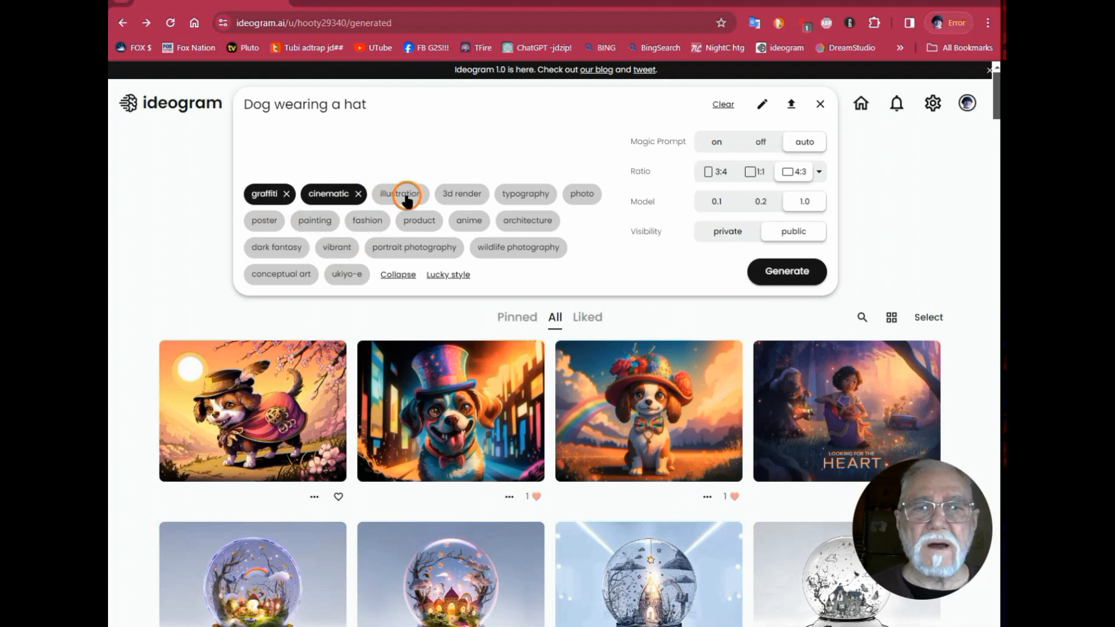
{"action": "left_click", "coordinate": [469, 198]}
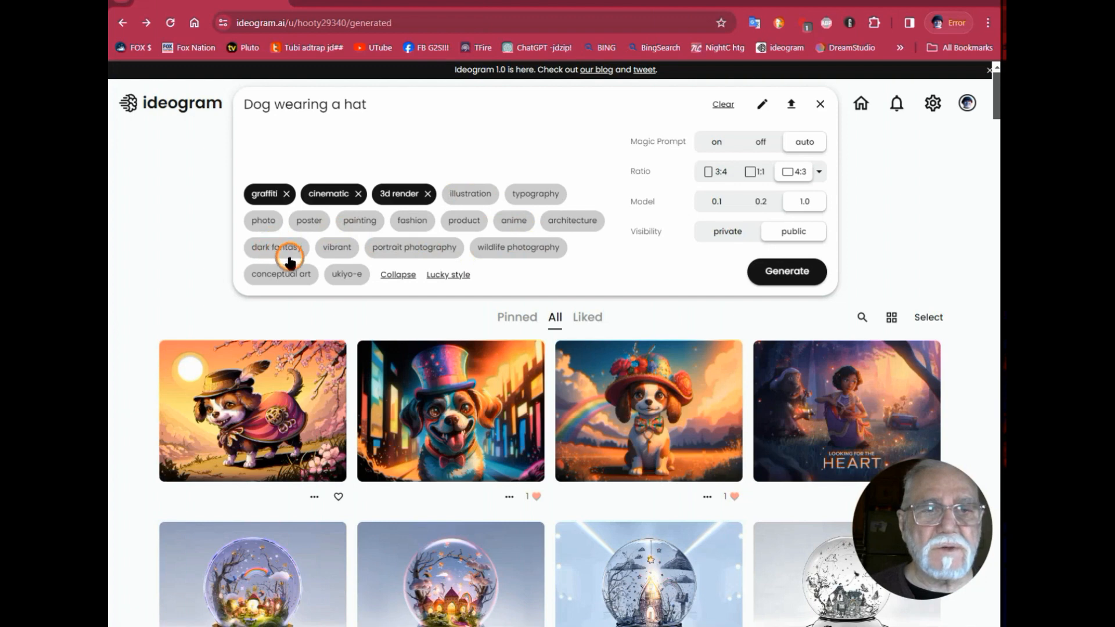
{"action": "left_click", "coordinate": [341, 249]}
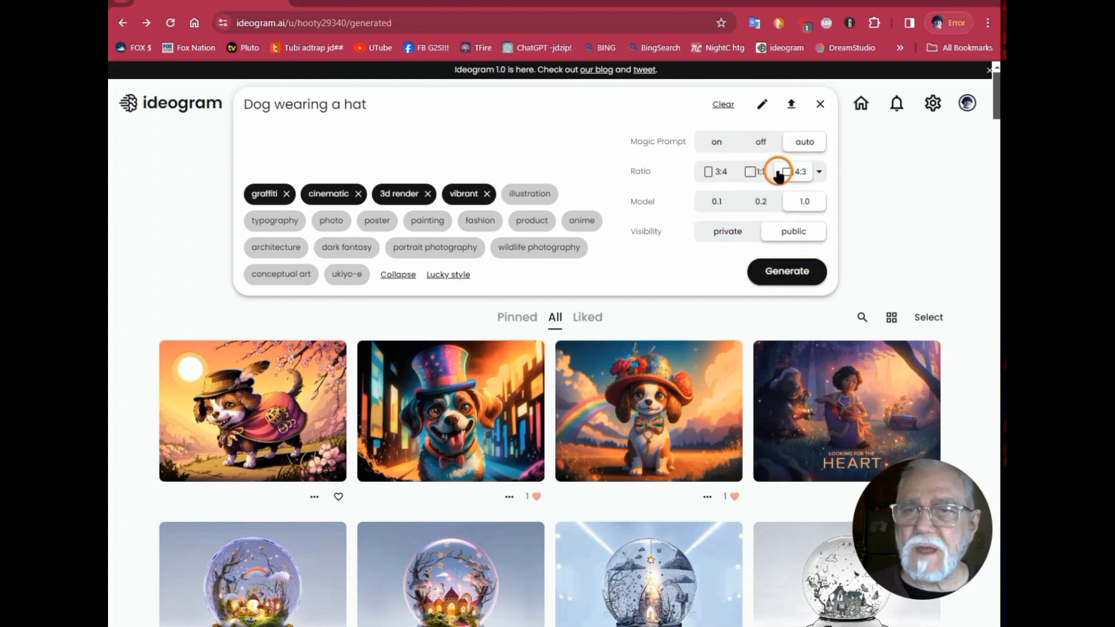
Review the available aspect ratios and generate the dog images at 4:3 with model 1.0.
{"action": "left_click", "coordinate": [821, 173]}
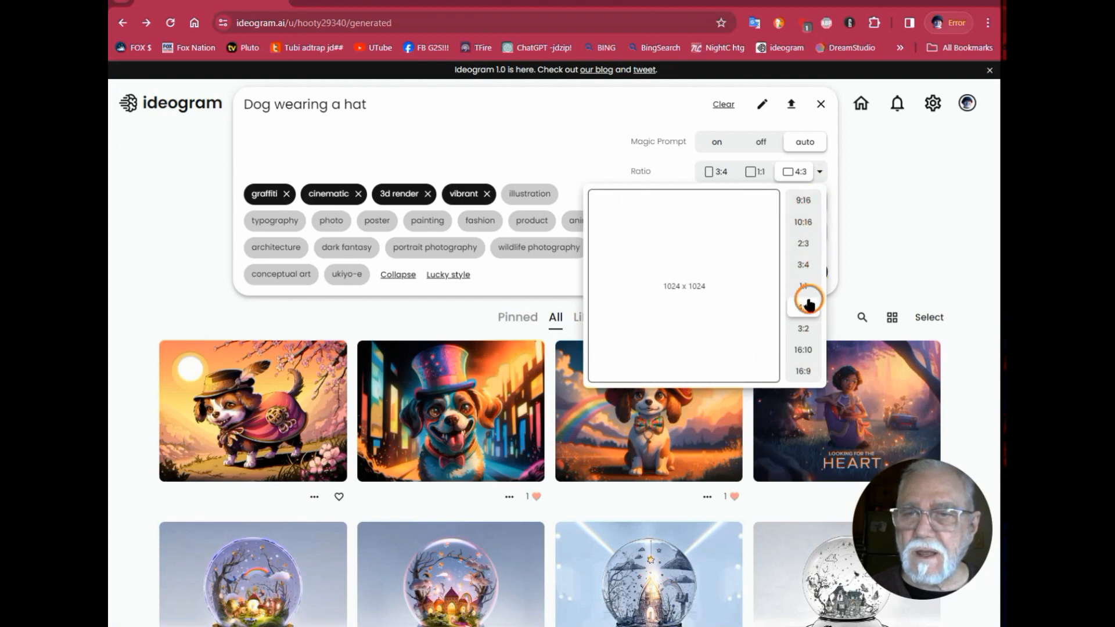
{"action": "left_click", "coordinate": [890, 229]}
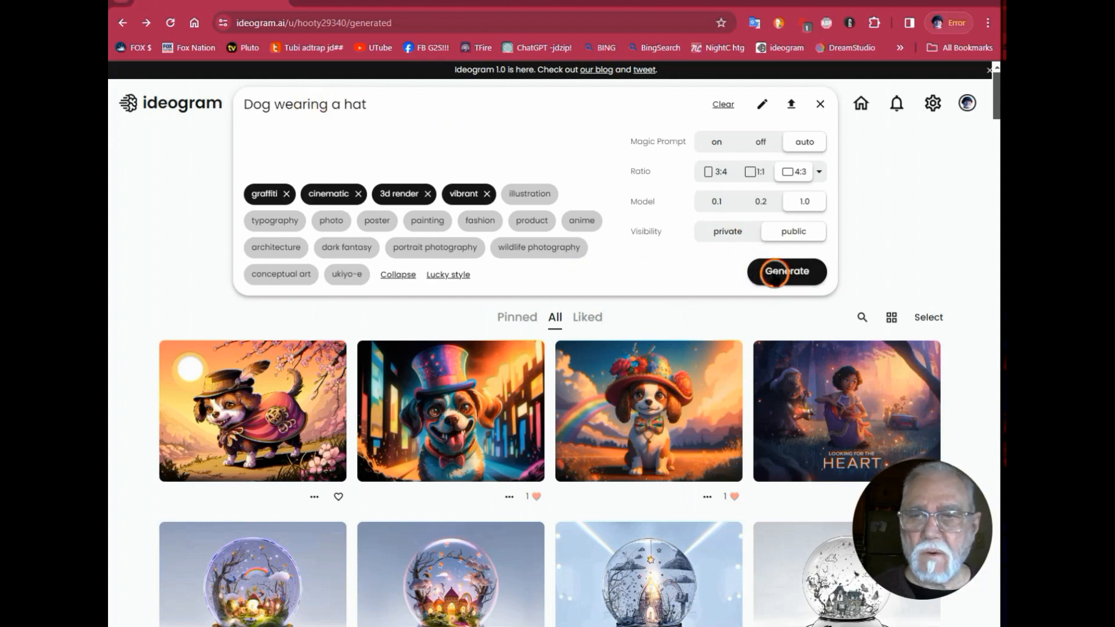
{"action": "left_click", "coordinate": [780, 270]}
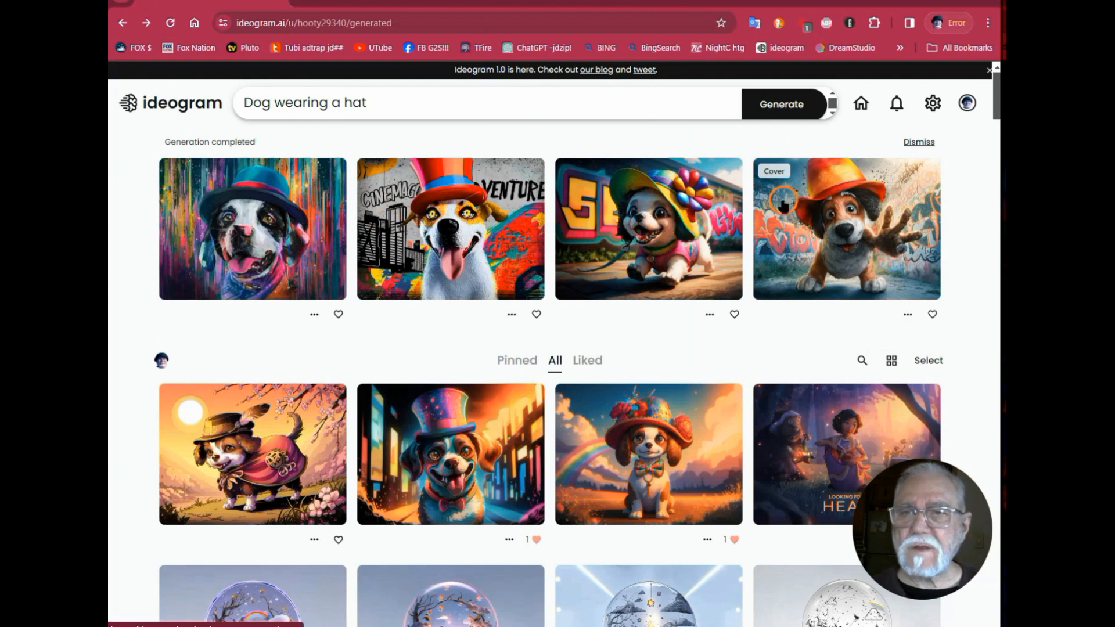
Open the newly generated dog images and compare all four versions along with their prompts and magic prompts.
{"action": "mouse_move", "coordinate": [774, 171]}
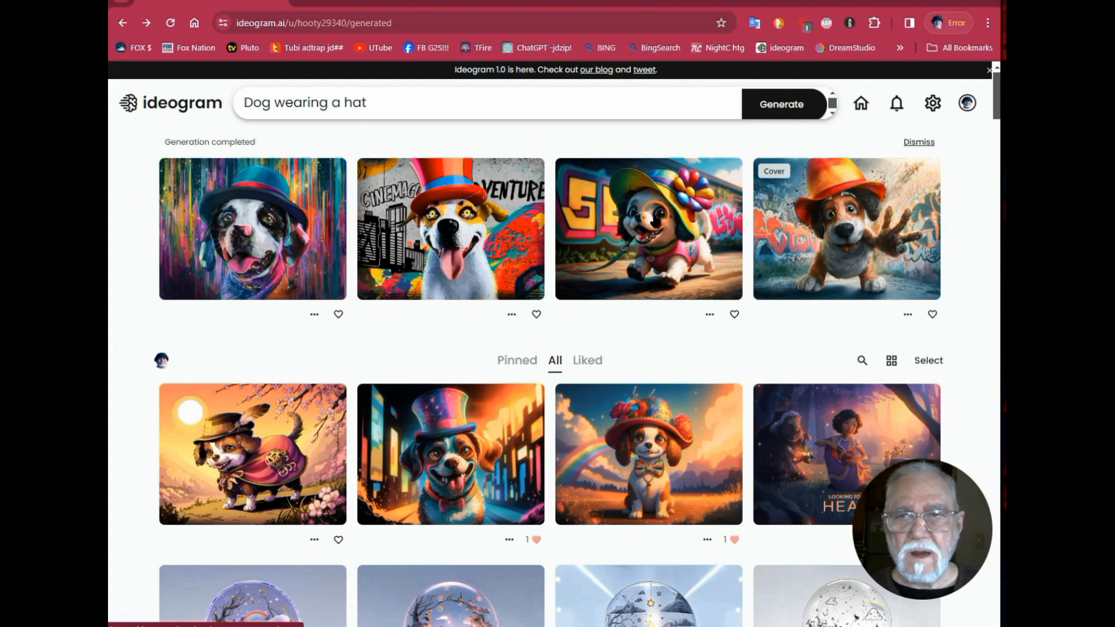
{"action": "left_click", "coordinate": [270, 215]}
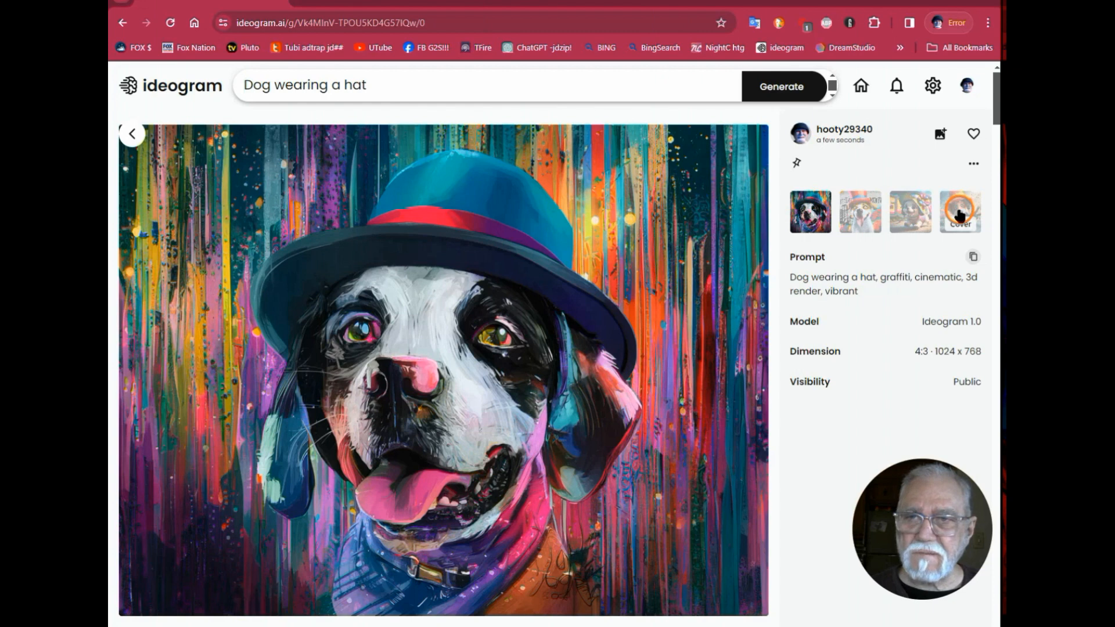
{"action": "left_click", "coordinate": [974, 135]}
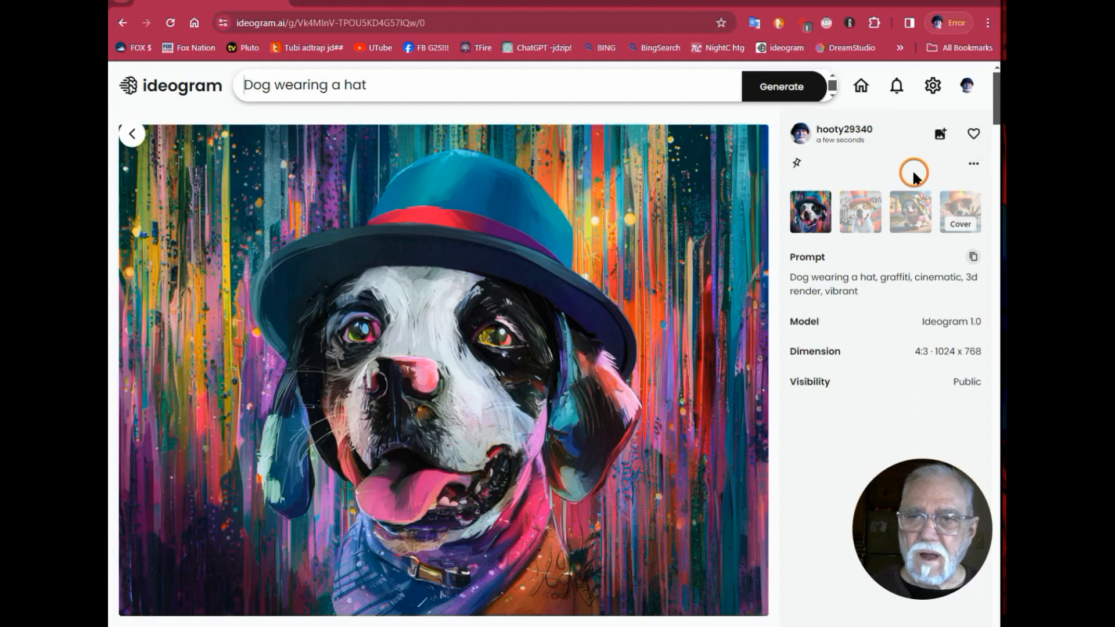
{"action": "left_click", "coordinate": [860, 213]}
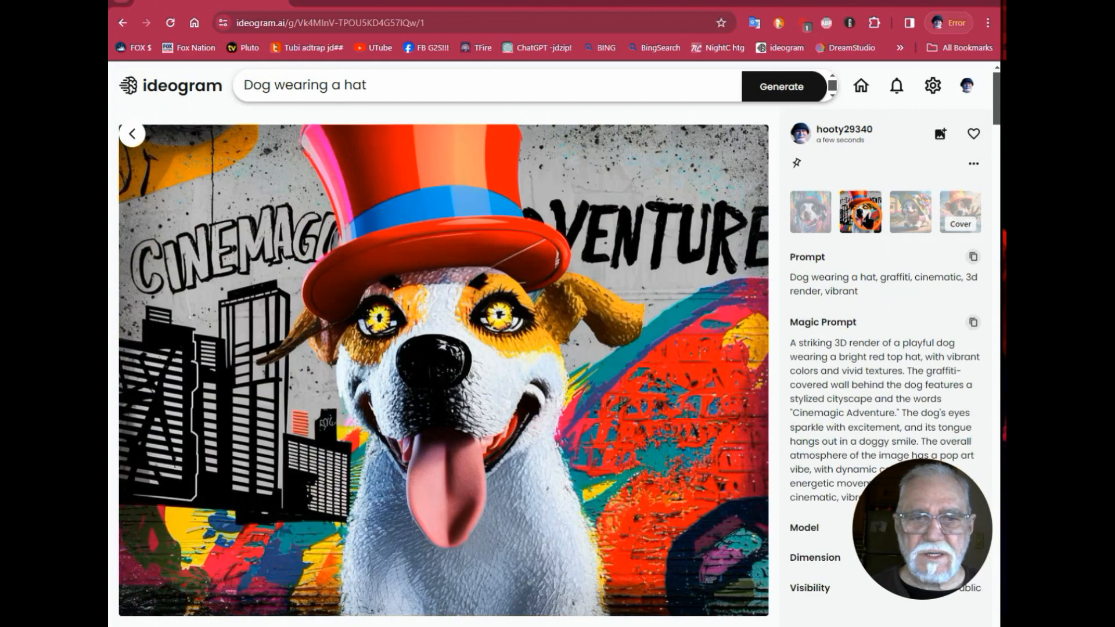
{"action": "left_click", "coordinate": [911, 212]}
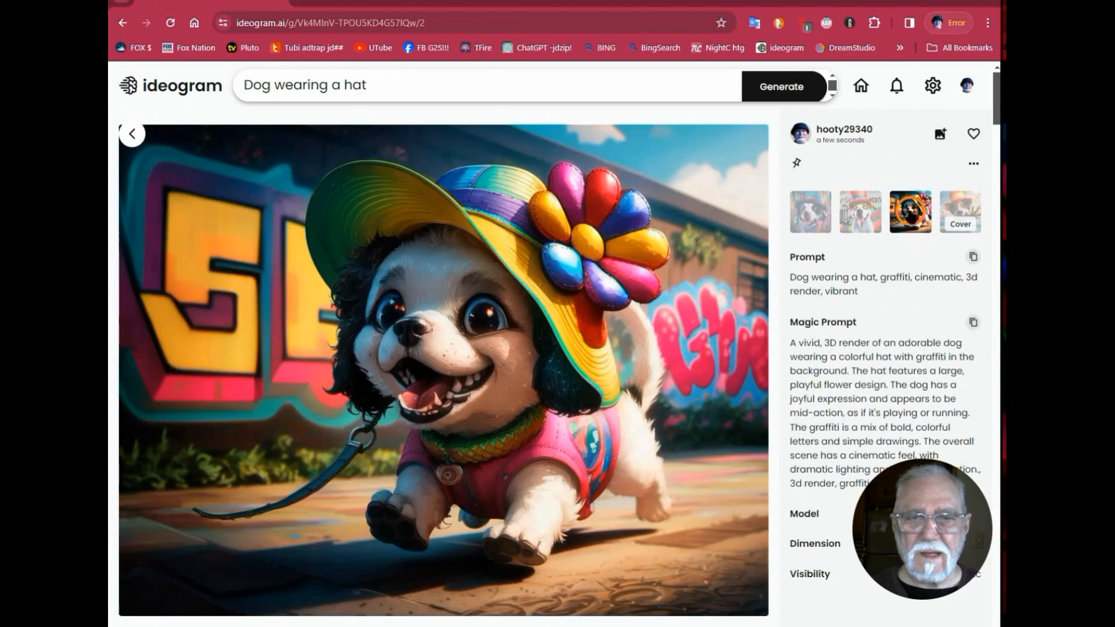
{"action": "left_click", "coordinate": [960, 210]}
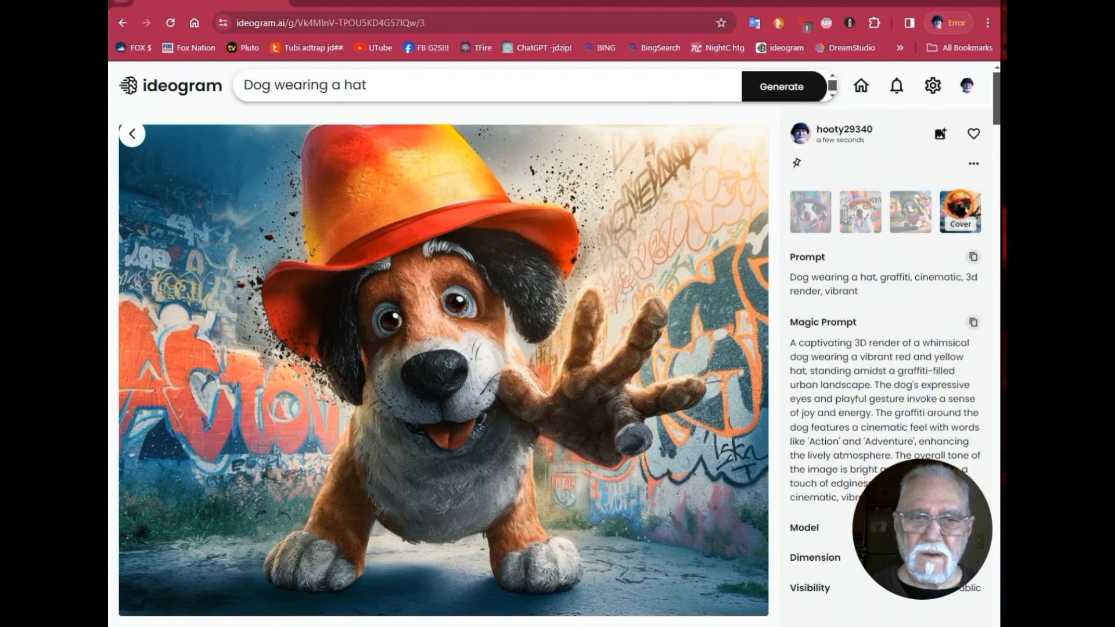
{"action": "left_click", "coordinate": [916, 213]}
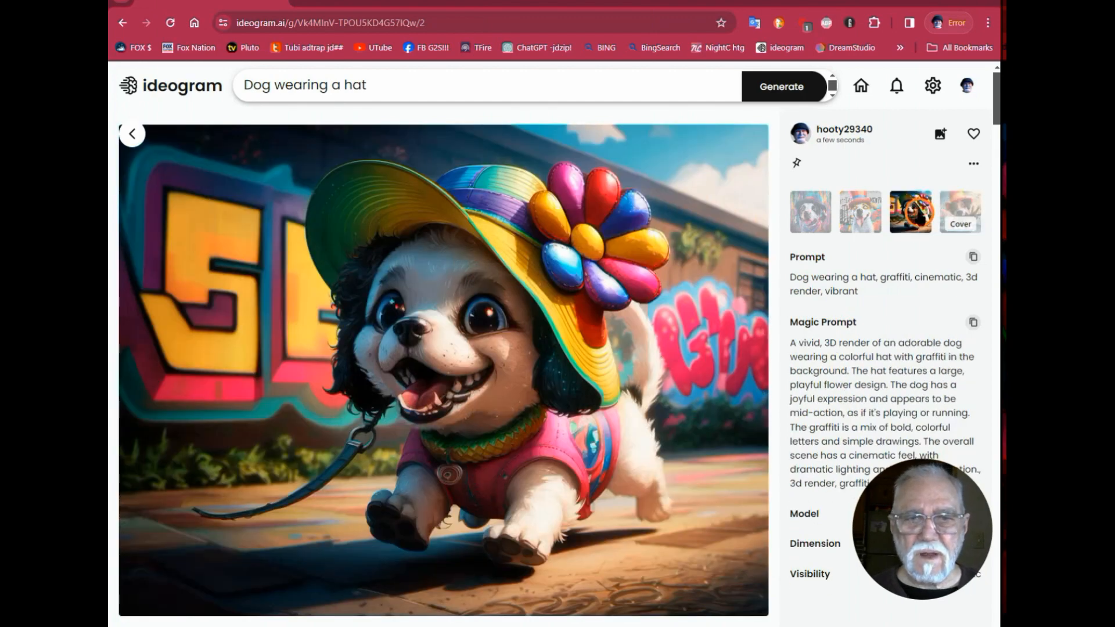
{"action": "left_click", "coordinate": [806, 212]}
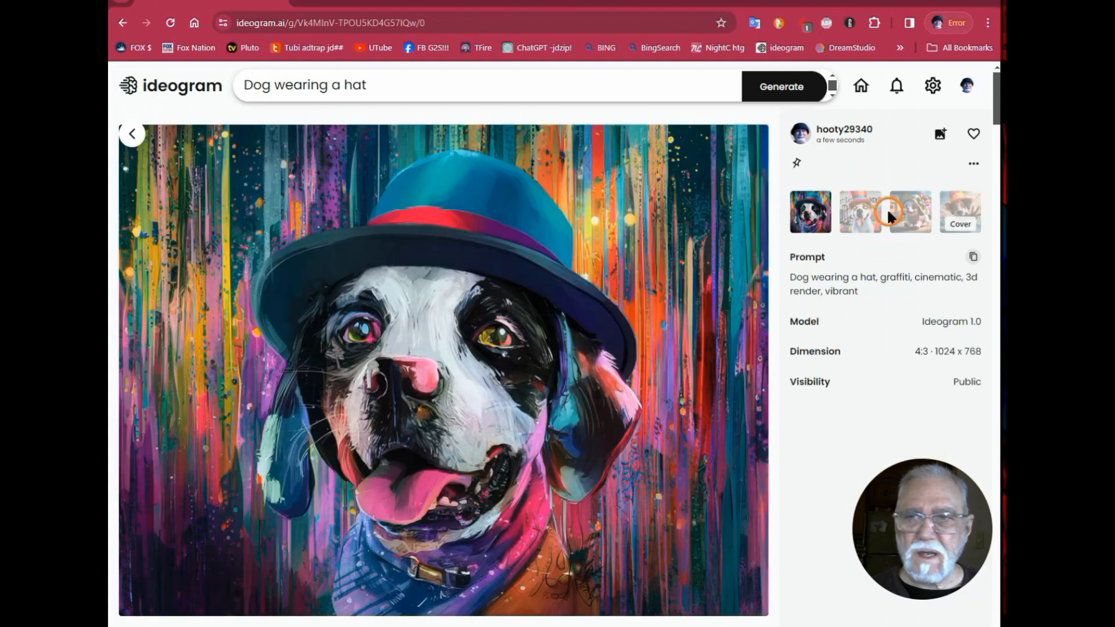
{"action": "left_click", "coordinate": [909, 215]}
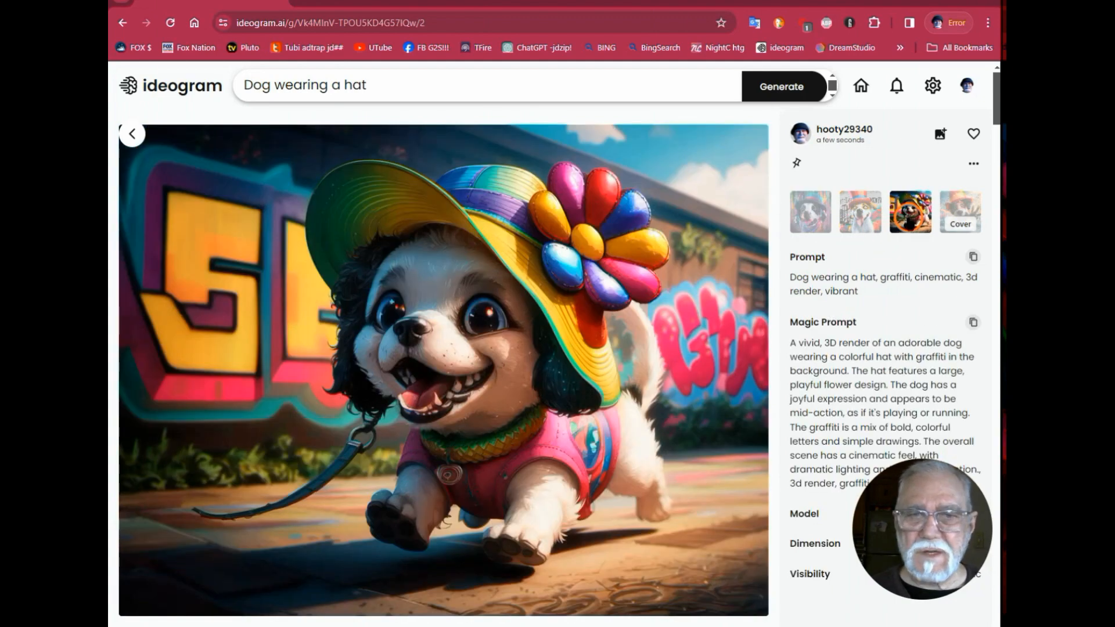
Like the image of the dog in the flowered hat and extend the prompt to "Dog wearing a hat and a cape and shoes".
{"action": "left_click", "coordinate": [974, 135]}
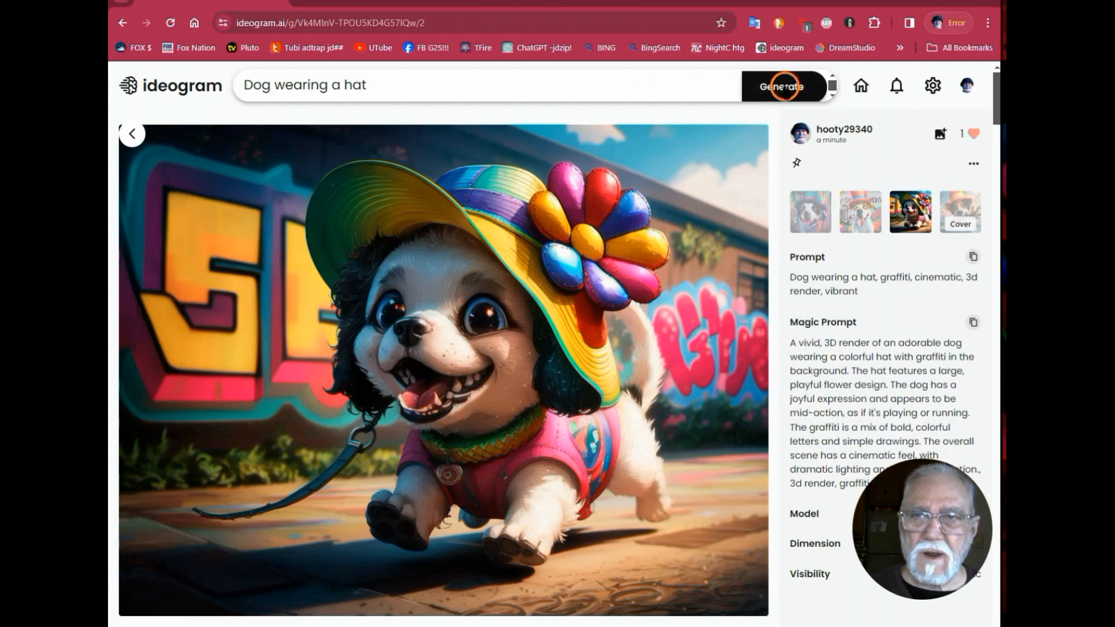
{"action": "left_click", "coordinate": [506, 86]}
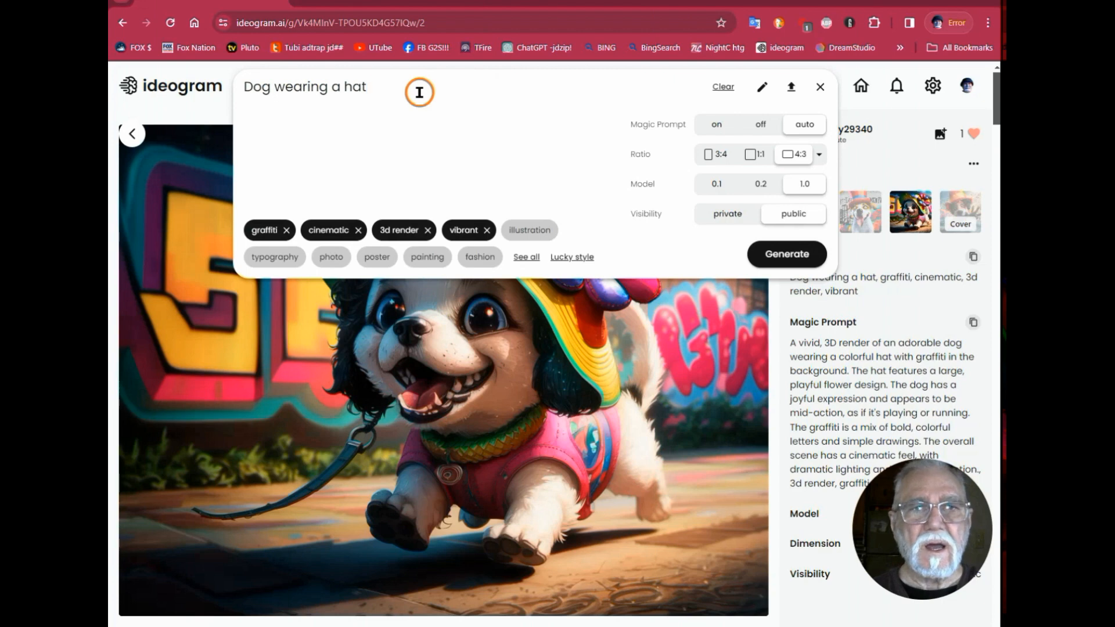
{"action": "type", "text": "and a c"}
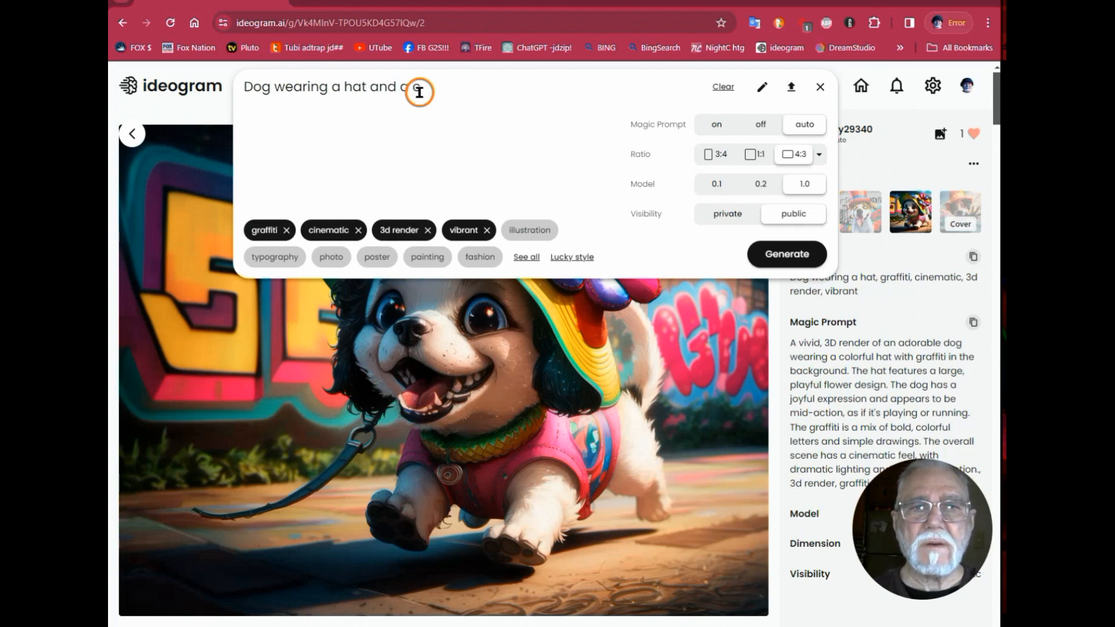
{"action": "type", "text": "ope a"}
{"action": "key", "text": "BackSpace"}
{"action": "key", "text": "BackSpace"}
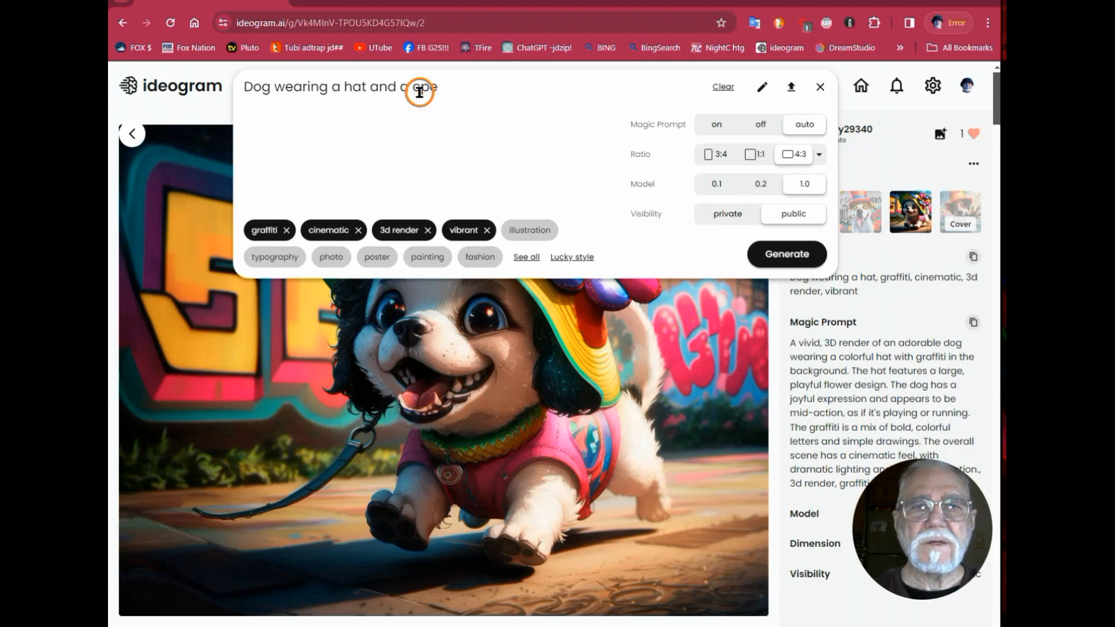
{"action": "key", "text": "BackSpace"}
{"action": "type", "text": "ap"}
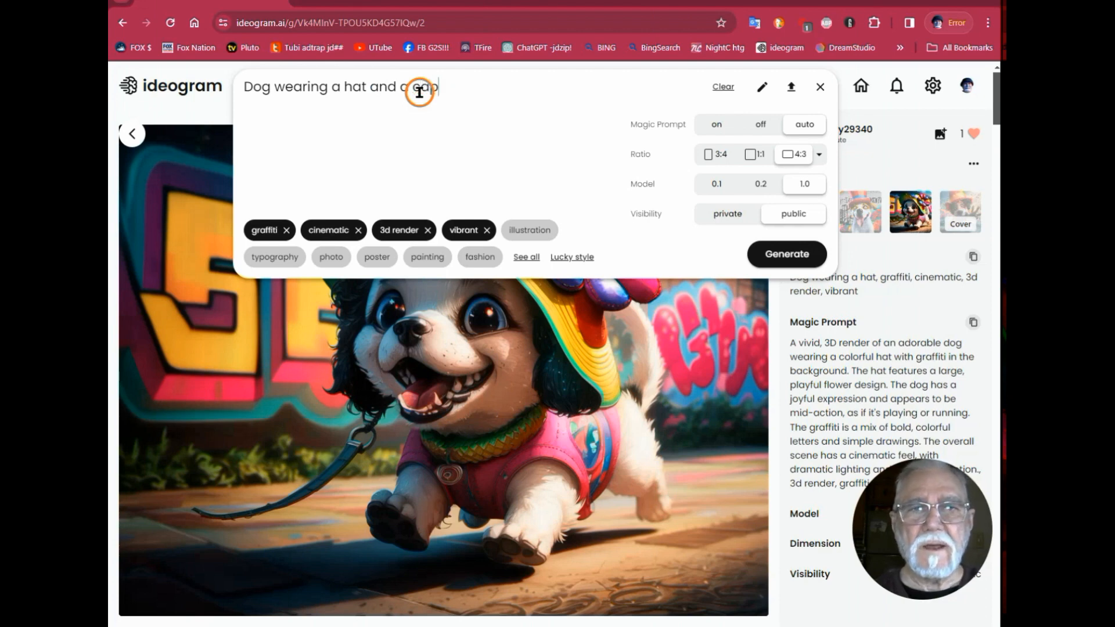
{"action": "type", "text": "e and shoes"}
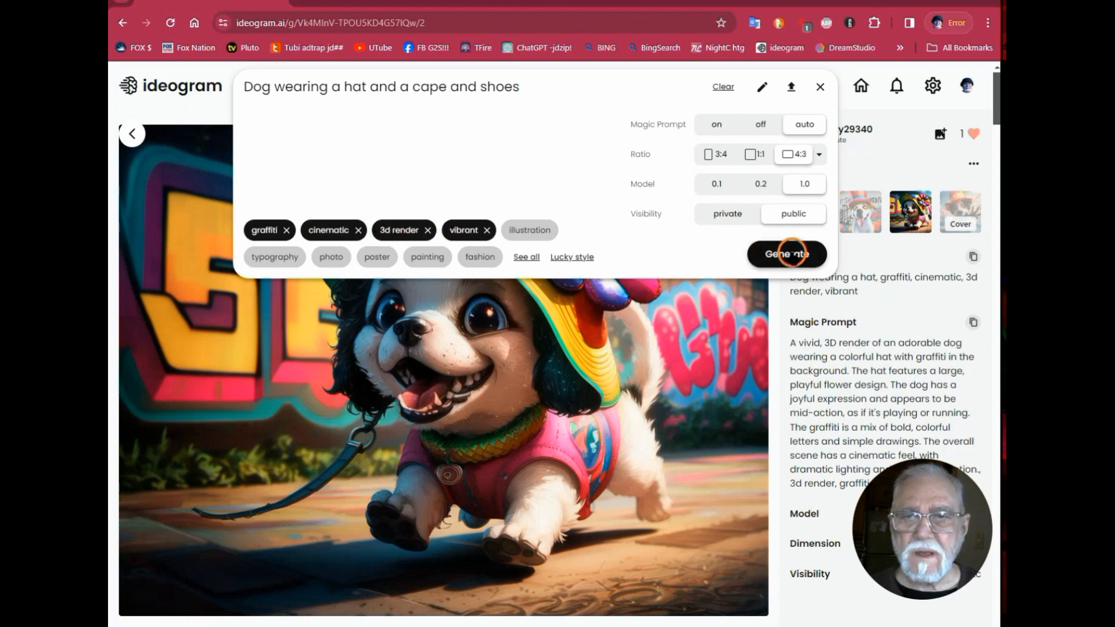
Check the full list of style tags and generate images from the extended prompt with the current tags, 4:3 ratio and model 1.0.
{"action": "left_click", "coordinate": [526, 257]}
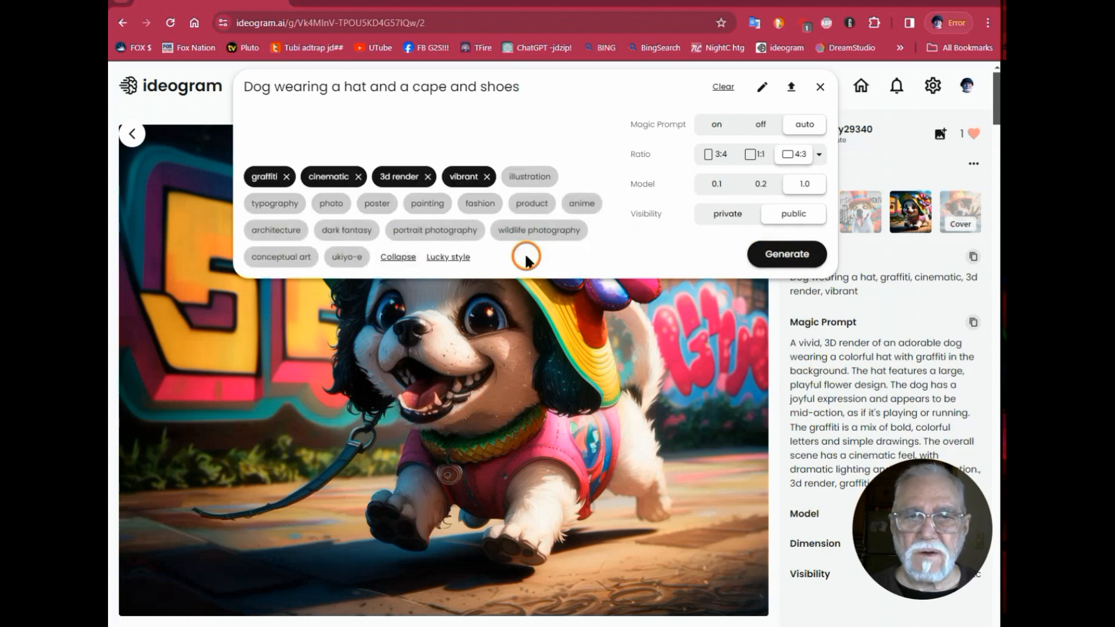
{"action": "left_click", "coordinate": [399, 256]}
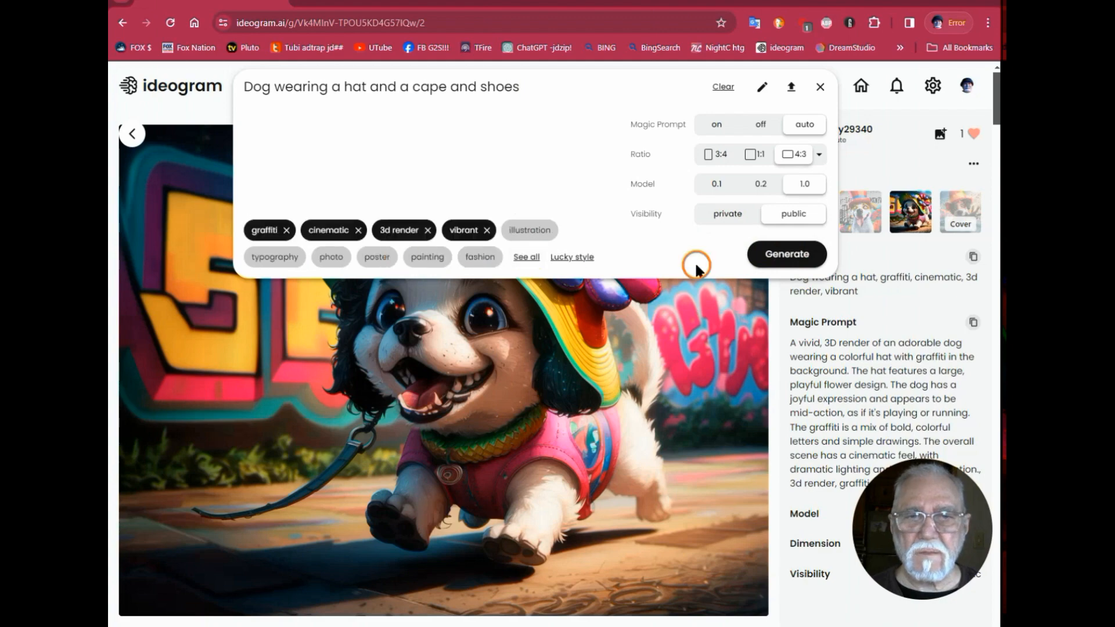
{"action": "left_click", "coordinate": [786, 254]}
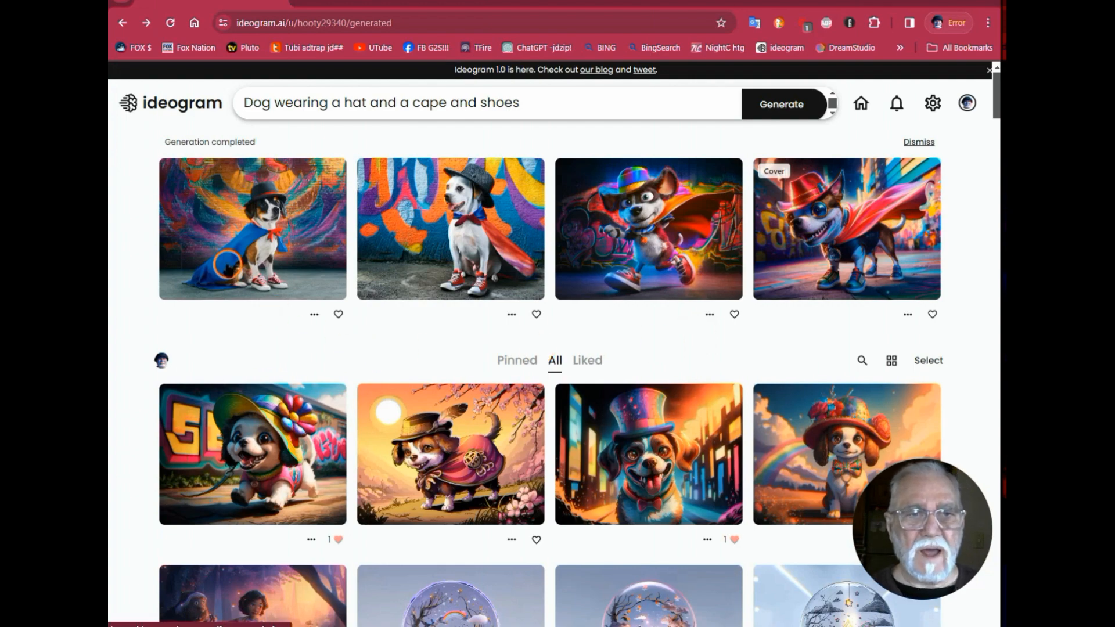
Open the new images of dogs in capes and shoes and compare all four versions with their prompts and magic prompts.
{"action": "left_click", "coordinate": [287, 245]}
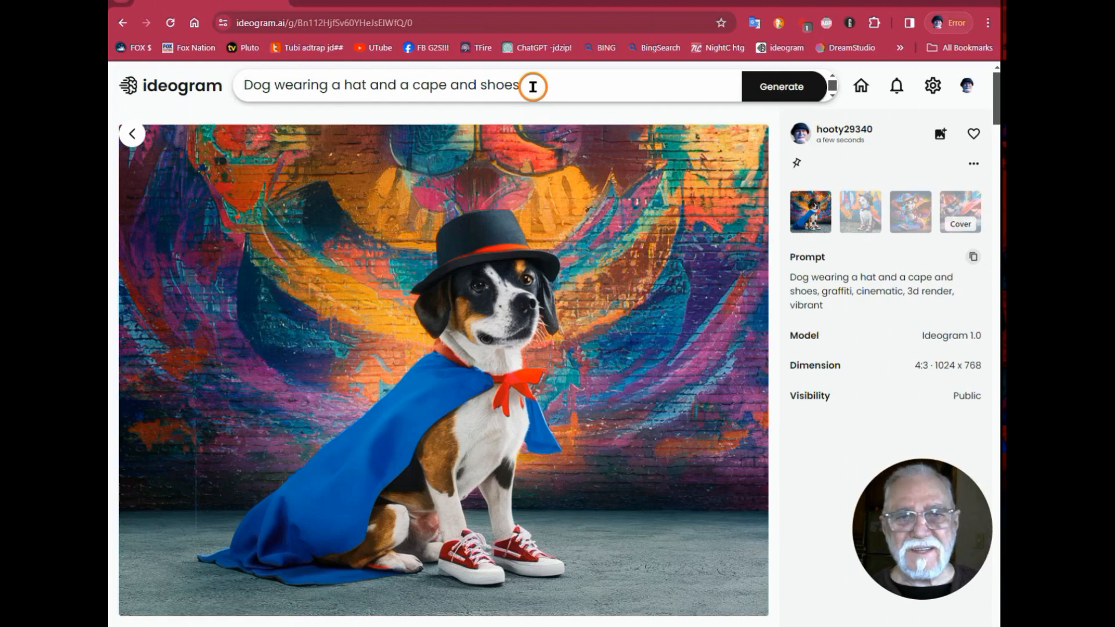
{"action": "left_click", "coordinate": [859, 205]}
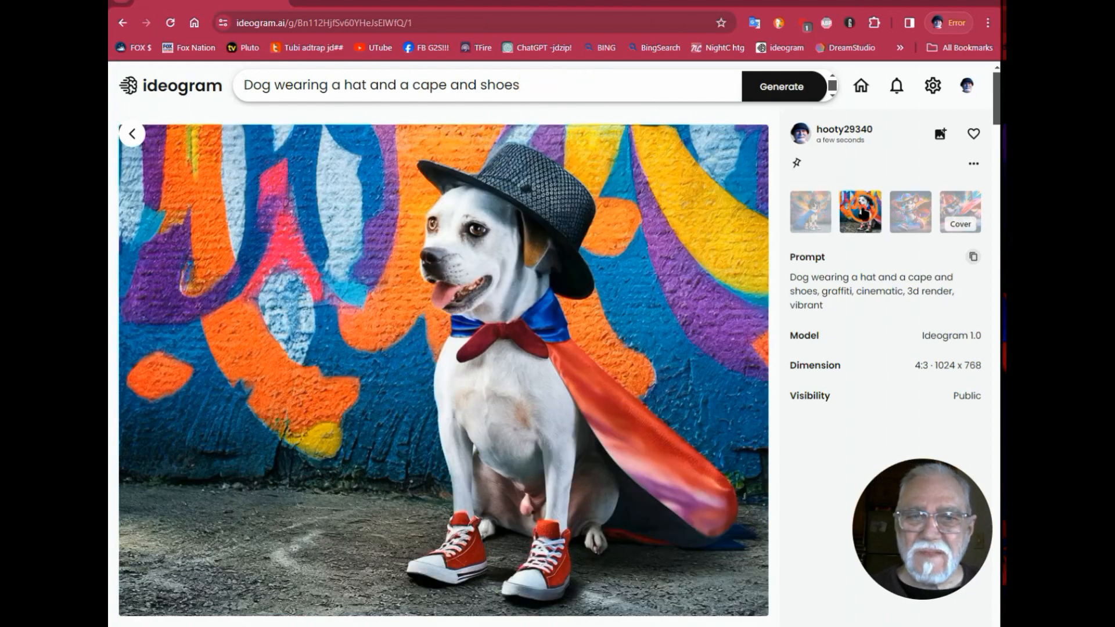
{"action": "left_click", "coordinate": [908, 215]}
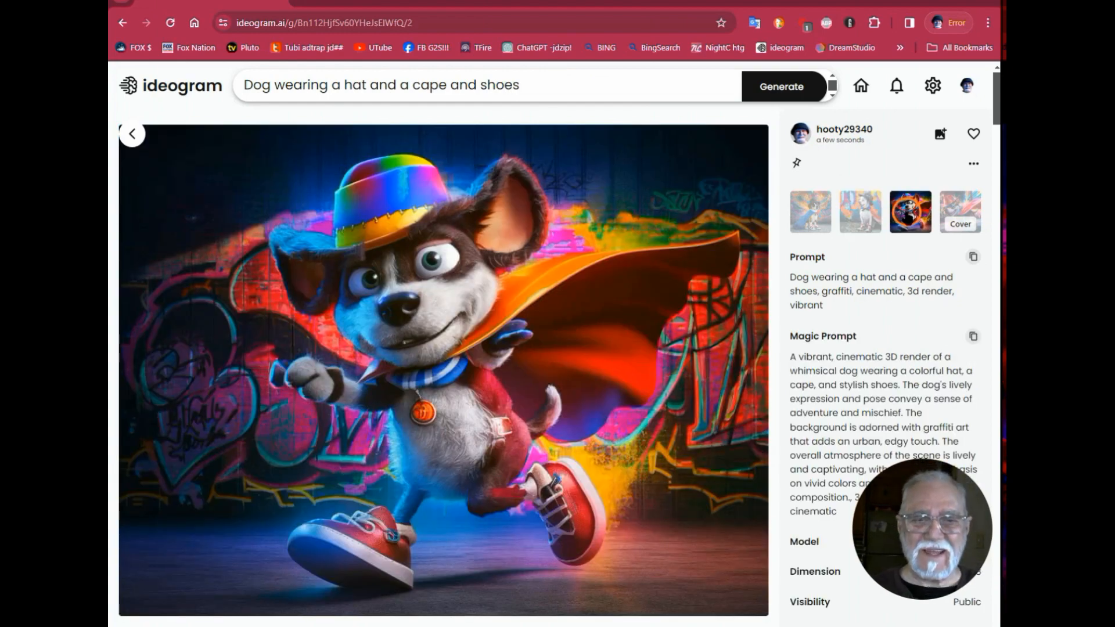
{"action": "left_click", "coordinate": [959, 207]}
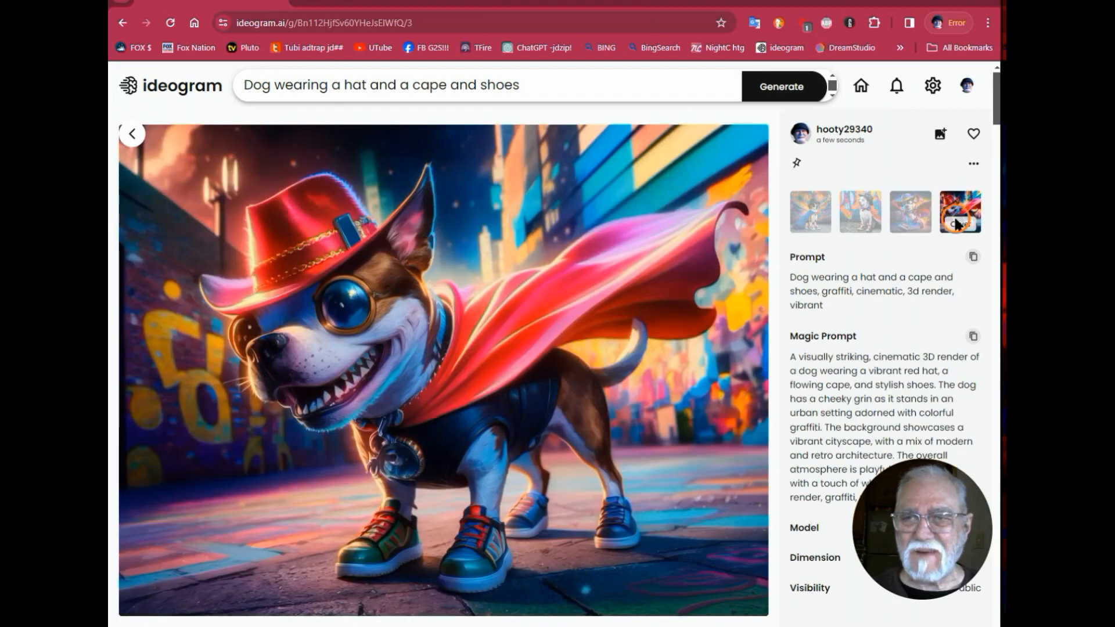
{"action": "left_click", "coordinate": [813, 218]}
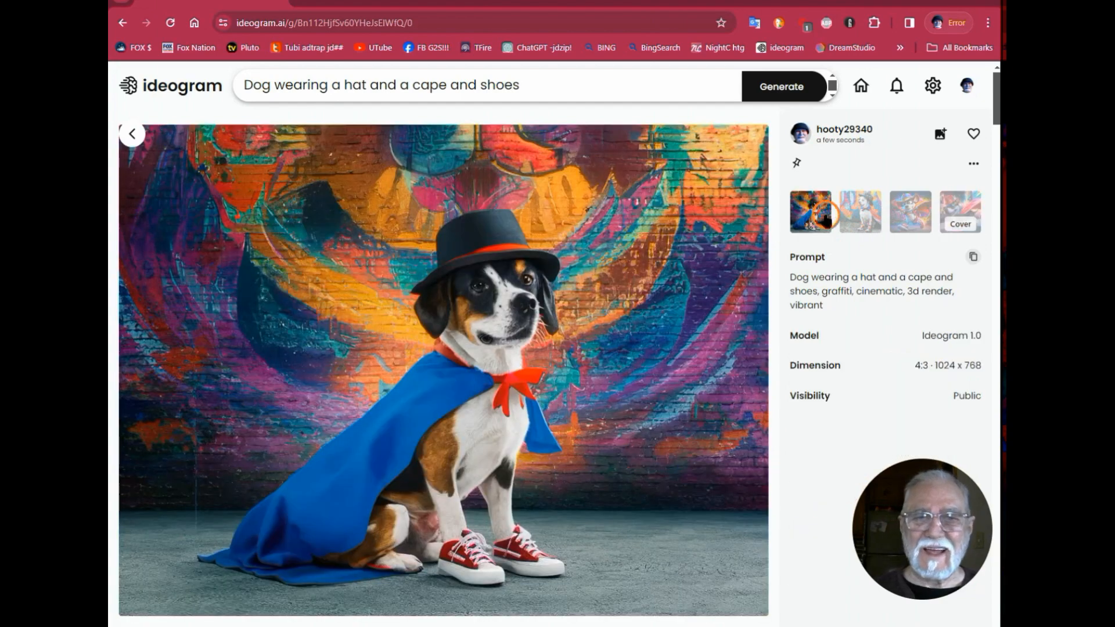
{"action": "left_click", "coordinate": [861, 210]}
{"action": "left_click", "coordinate": [900, 210]}
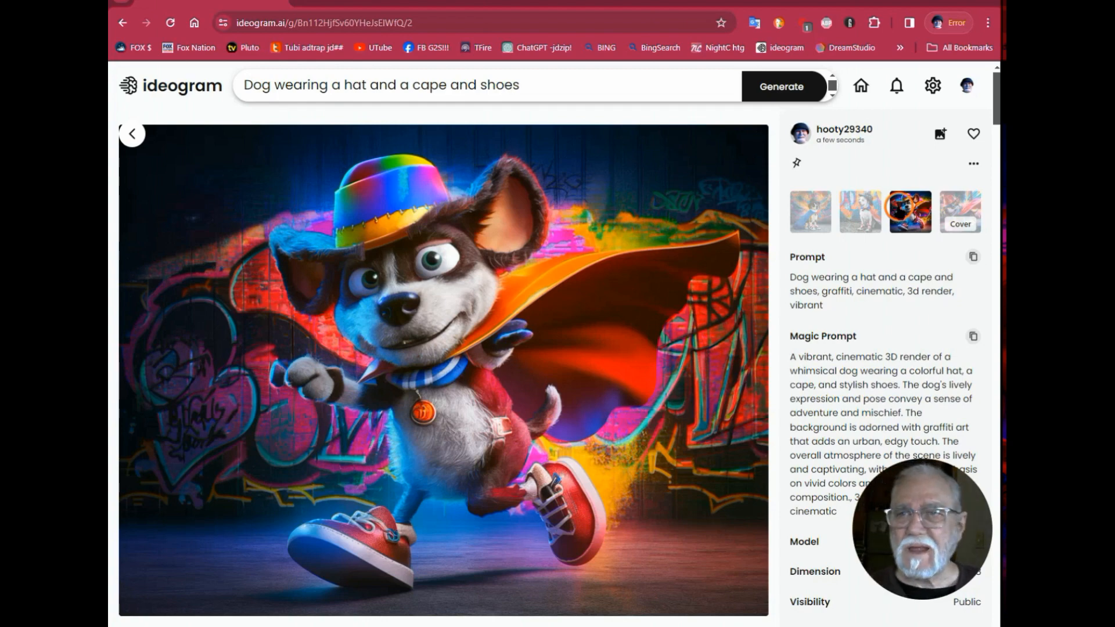
{"action": "left_click", "coordinate": [811, 211]}
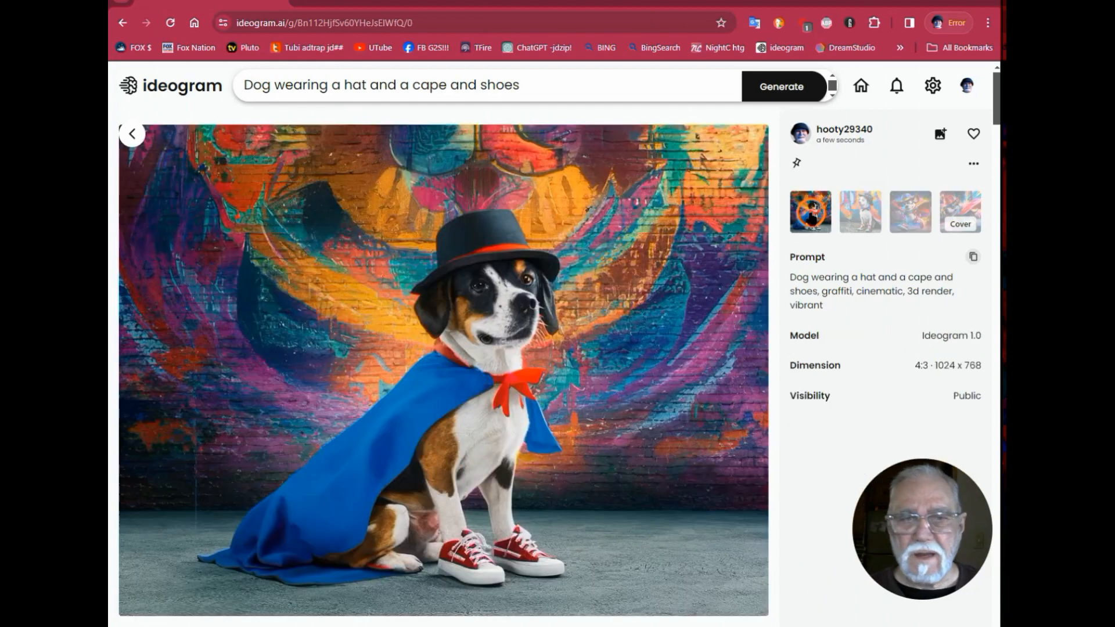
Bring up the save dialog for the image of the dog in the blue cape and cancel it without saving.
{"action": "right_click", "coordinate": [369, 231]}
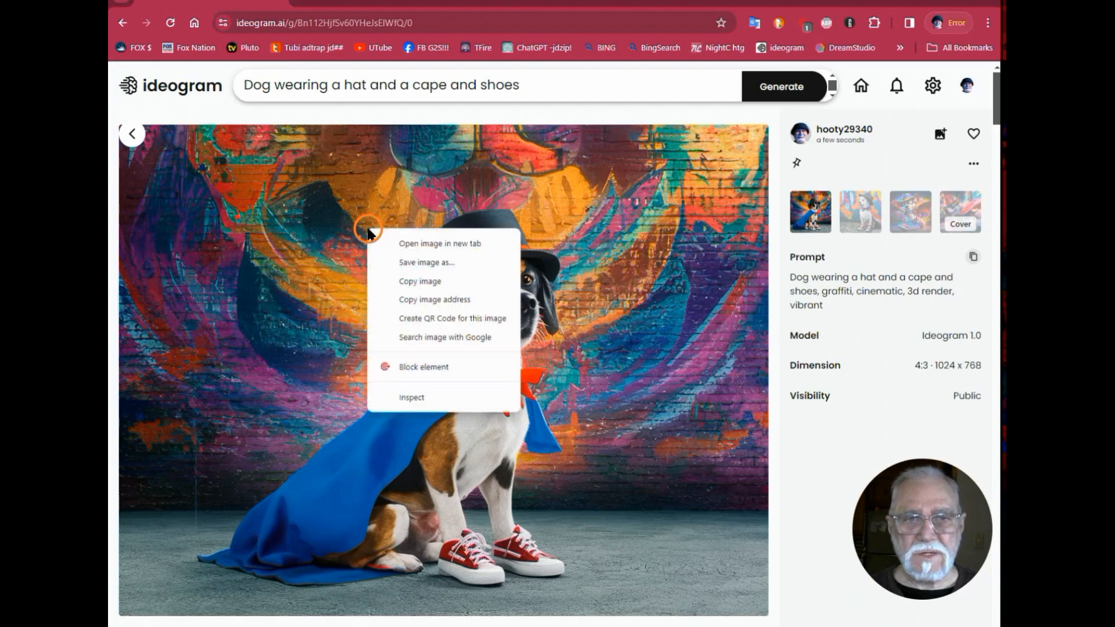
{"action": "left_click", "coordinate": [441, 263]}
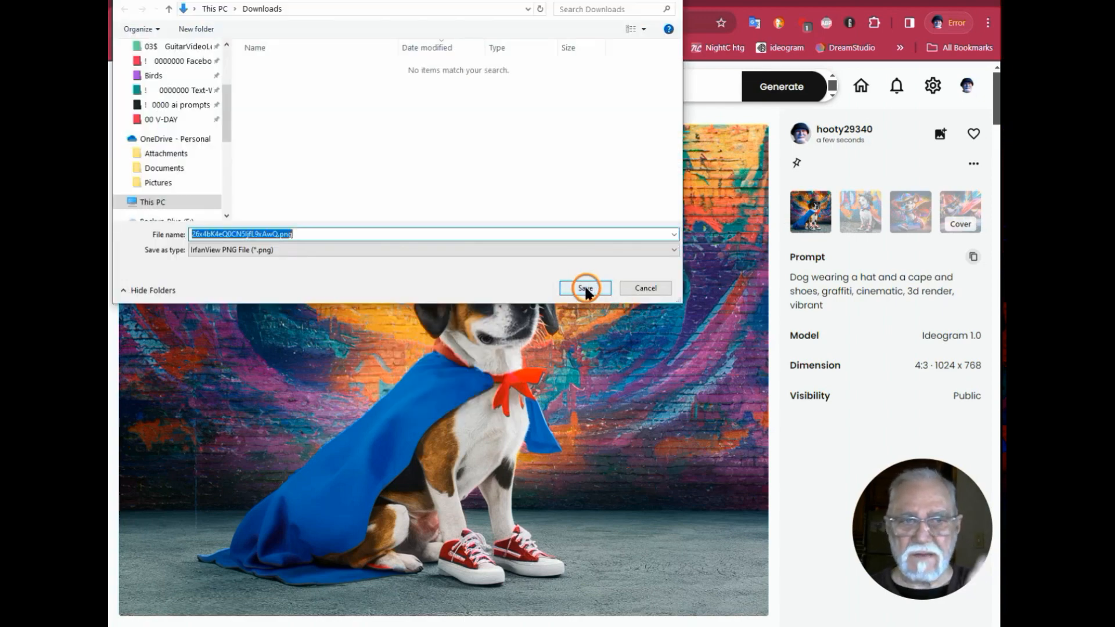
{"action": "left_click", "coordinate": [646, 289]}
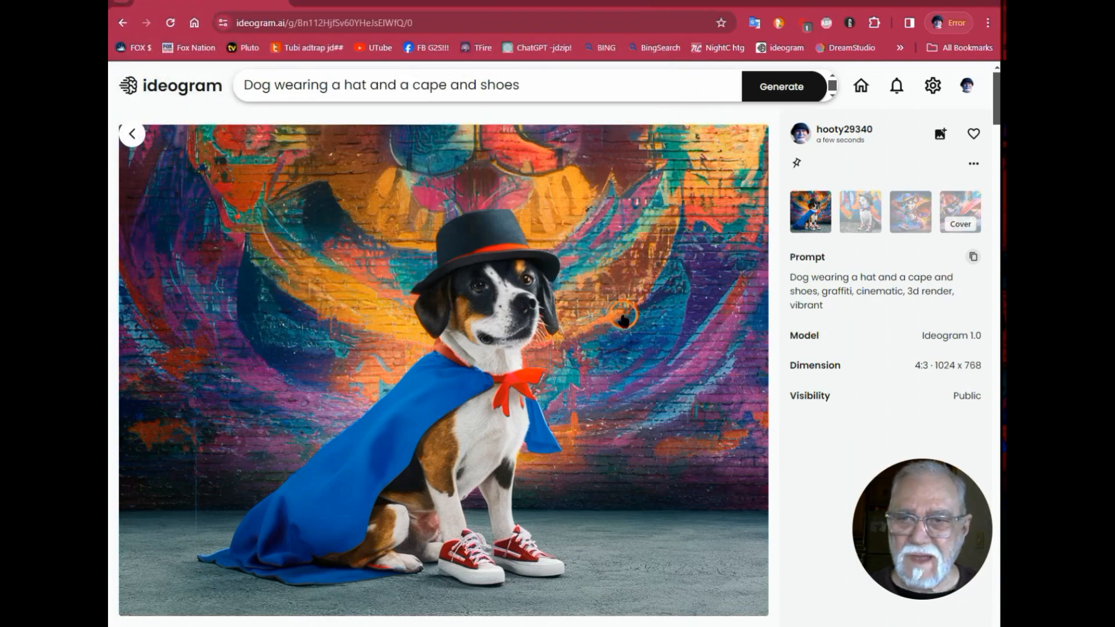
Look through the second, third and fourth versions of the dog with hat, cape and shoes again.
{"action": "left_click", "coordinate": [867, 214]}
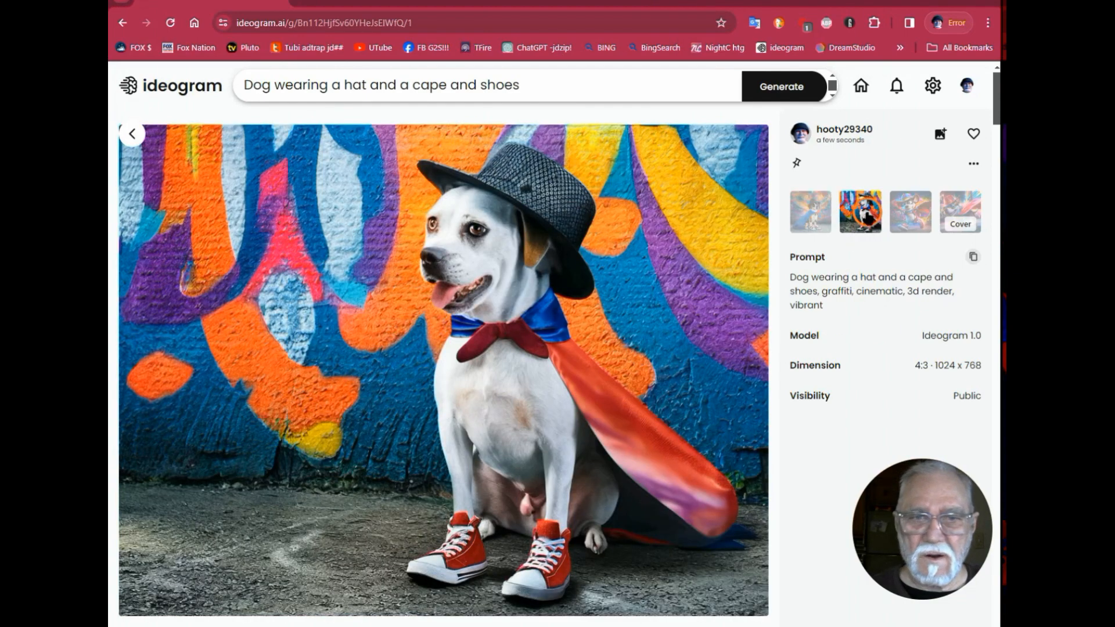
{"action": "left_click", "coordinate": [911, 214]}
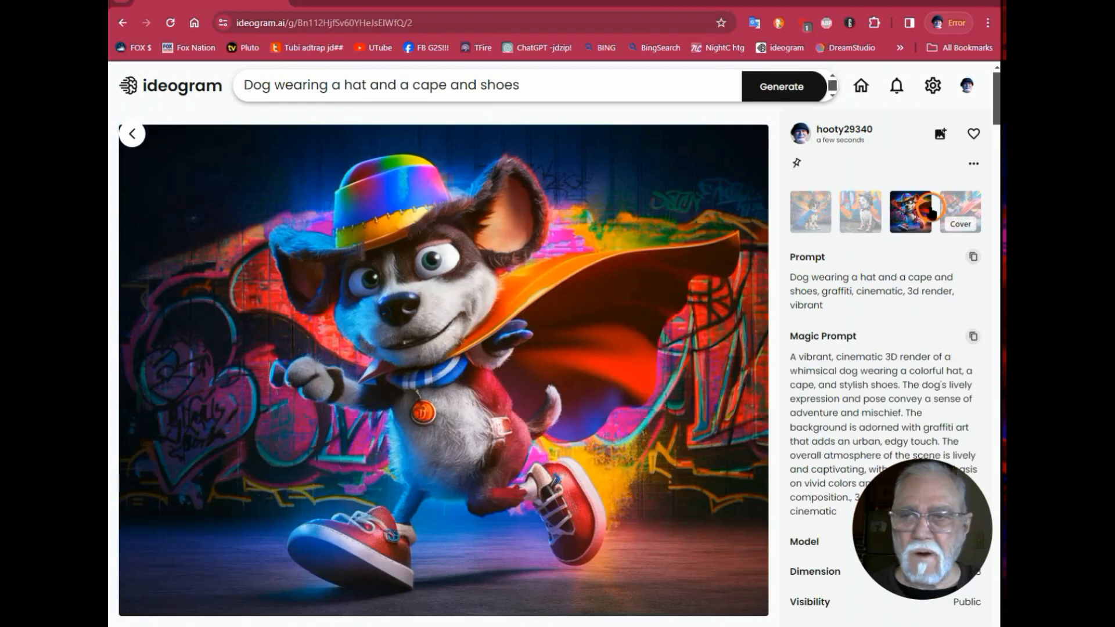
{"action": "left_click", "coordinate": [962, 213]}
{"action": "left_click", "coordinate": [961, 213]}
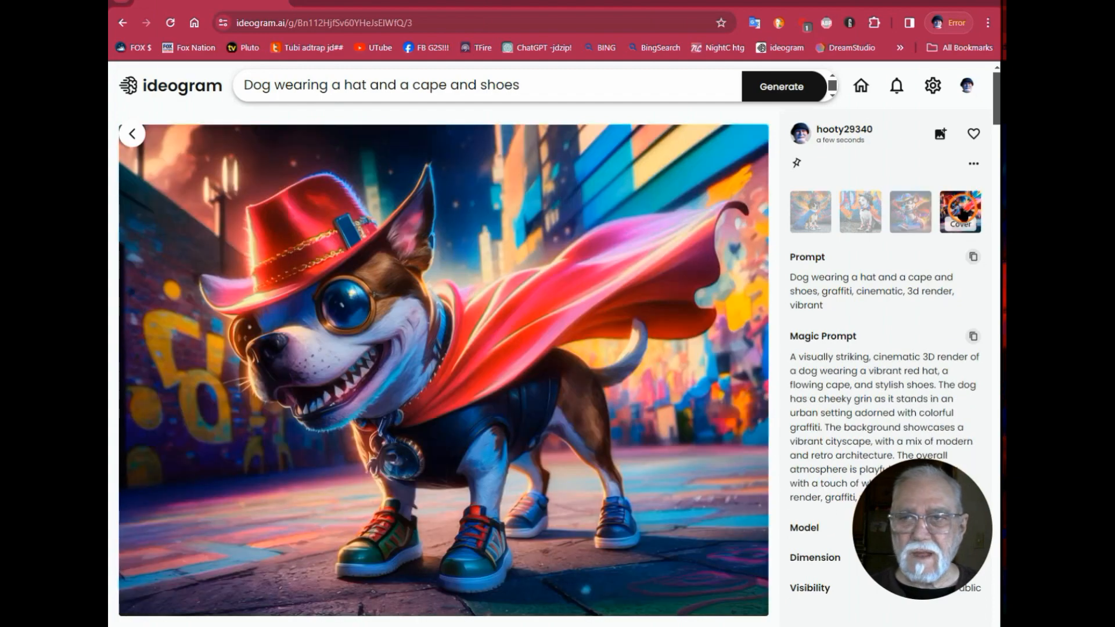